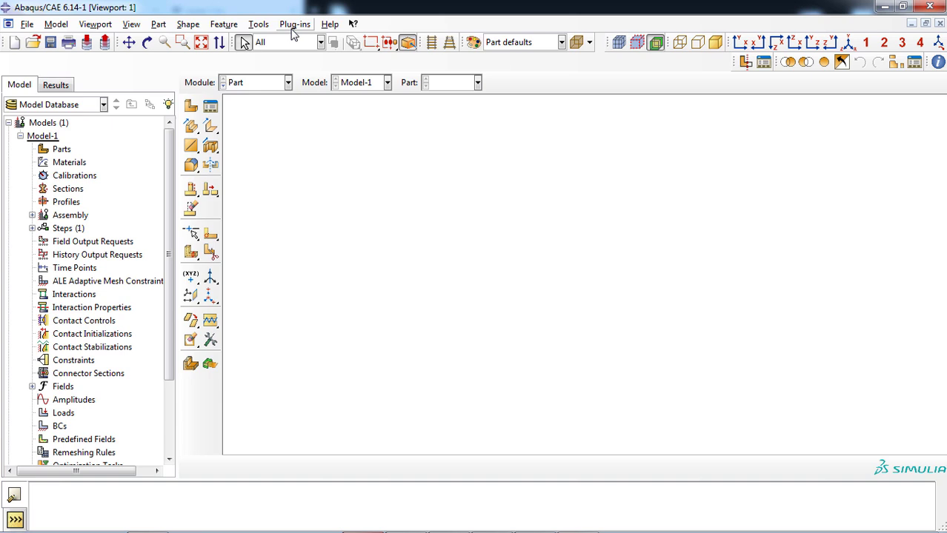
- Launch the EngSoft_RandRec_V1 plug-in and enter a fiber volume fraction of 0.3
{"action": "left_click", "coordinate": [293, 27]}
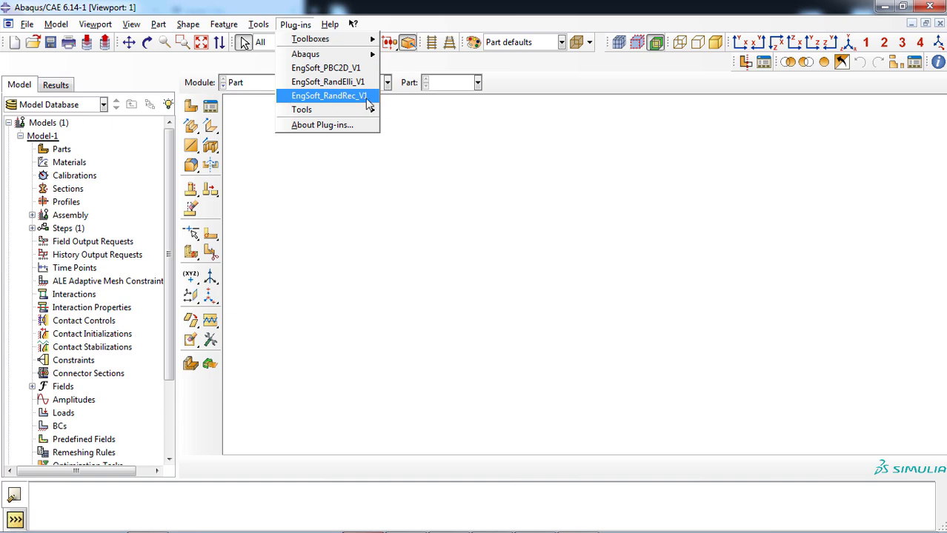
{"action": "left_click", "coordinate": [368, 97]}
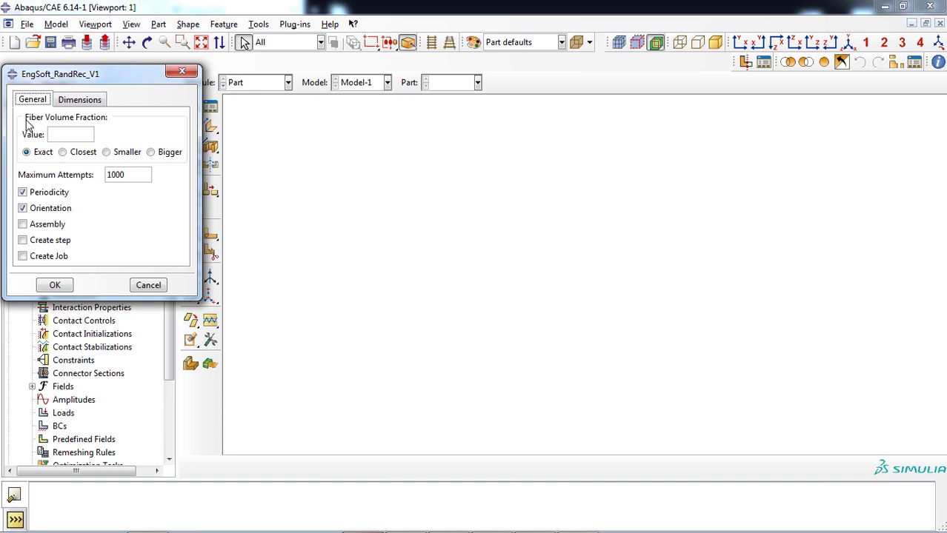
{"action": "left_click", "coordinate": [63, 138]}
{"action": "type", "text": "0.3"}
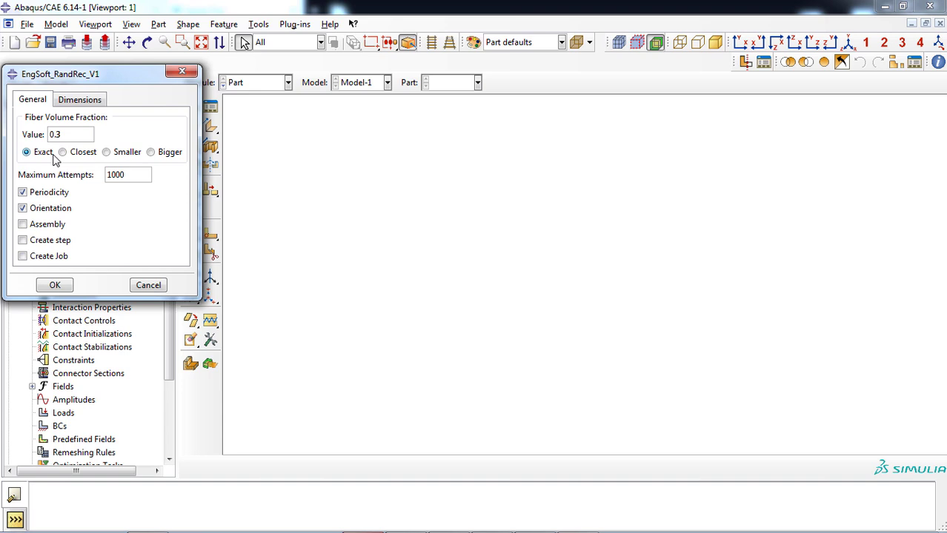
- Try the volume-fraction matching options and set Maximum Attempts to 2000
{"action": "left_click", "coordinate": [74, 154]}
{"action": "left_click", "coordinate": [111, 156]}
{"action": "left_click", "coordinate": [151, 153]}
{"action": "left_click", "coordinate": [27, 154]}
{"action": "left_click_drag", "start_coordinate": [140, 174], "coordinate": [114, 175]}
{"action": "type", "text": "2000"}
- Keep periodicity on and enable assembly, analysis step and job creation
{"action": "left_click", "coordinate": [23, 192]}
{"action": "left_click", "coordinate": [23, 193]}
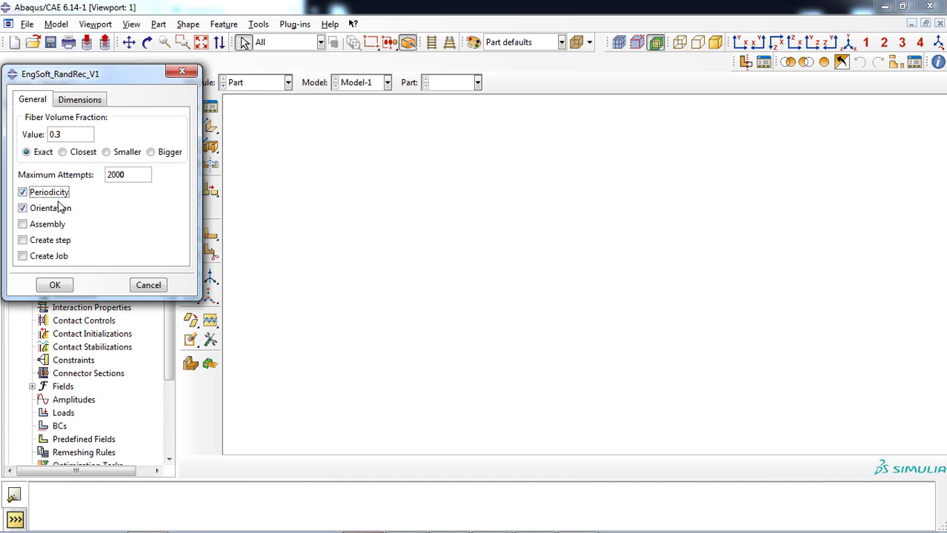
{"action": "left_click", "coordinate": [23, 224]}
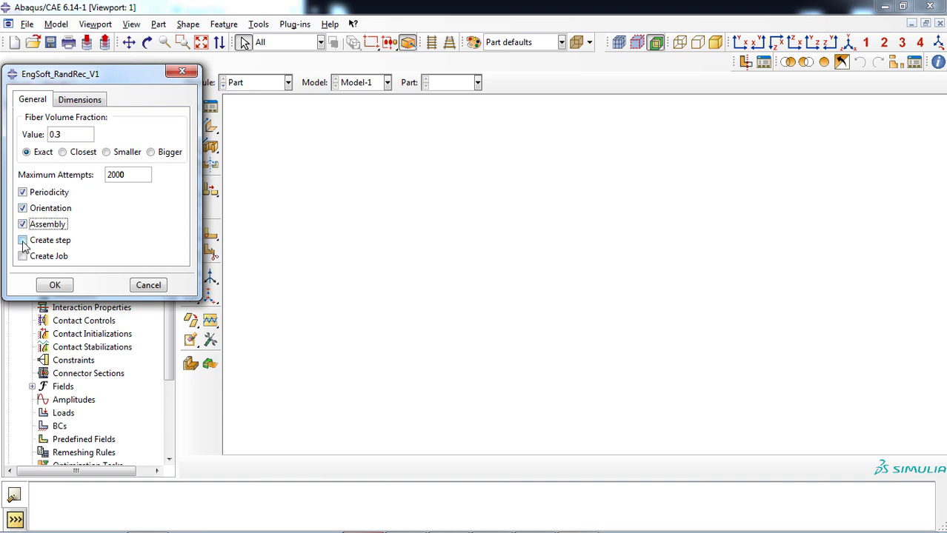
{"action": "left_click", "coordinate": [23, 242]}
{"action": "left_click", "coordinate": [23, 257]}
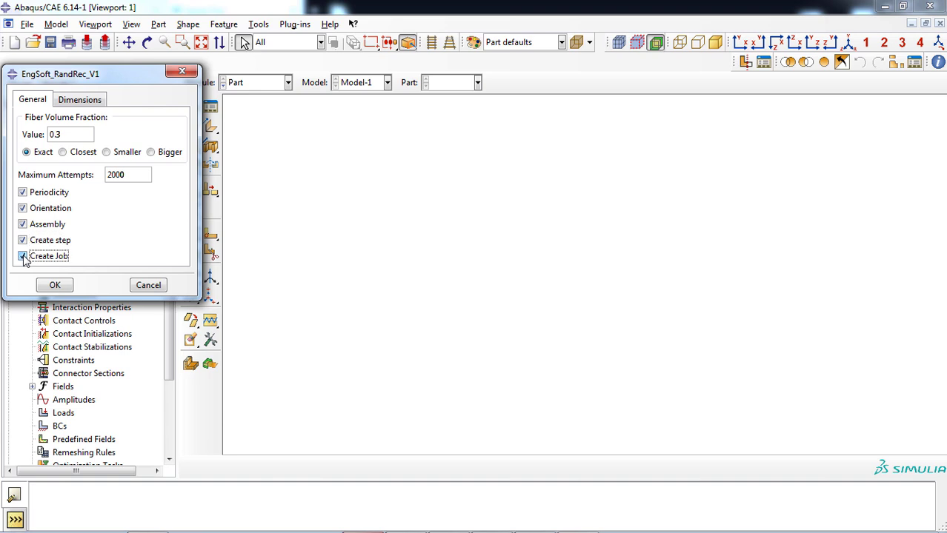
- Generate a 5×5 RVE with fiber diameter 0.1 and minimum length 0.5, confirming Vf = 0.3
{"action": "left_click", "coordinate": [96, 103]}
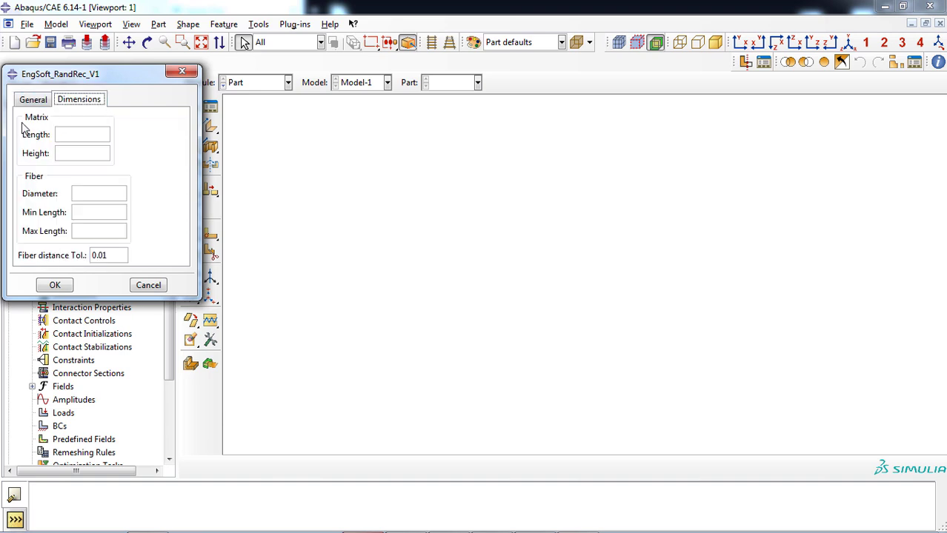
{"action": "left_click", "coordinate": [84, 135]}
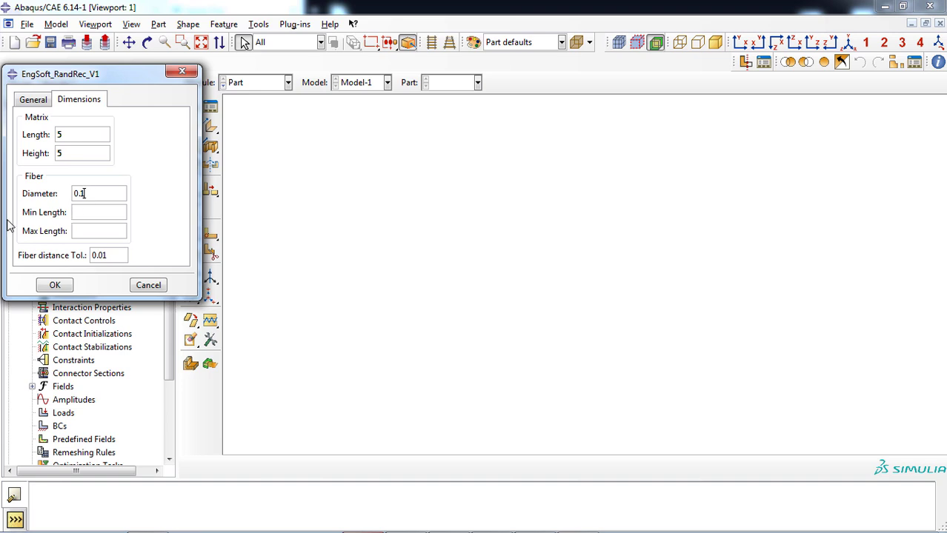
{"action": "left_click", "coordinate": [78, 212]}
{"action": "type", "text": "0.5"}
{"action": "left_click", "coordinate": [56, 286]}
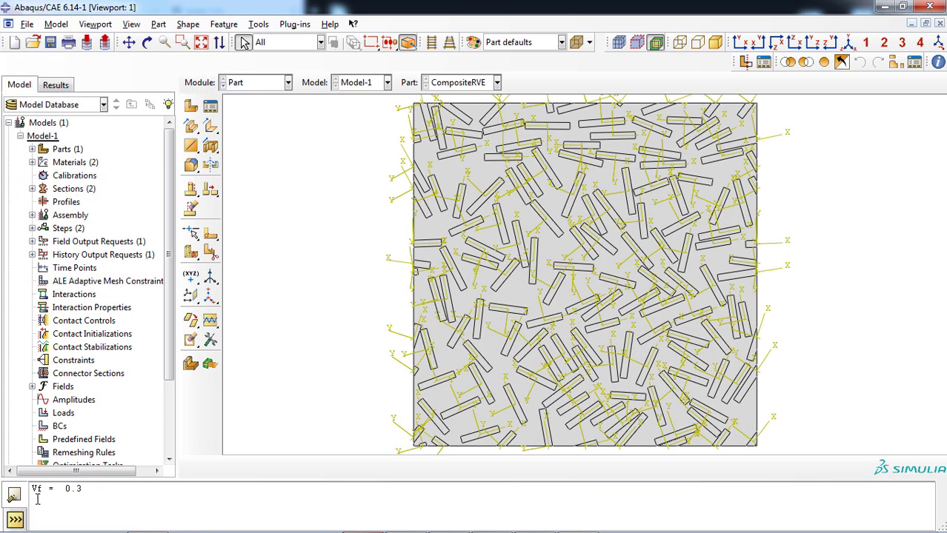
{"action": "left_click_drag", "start_coordinate": [34, 489], "coordinate": [86, 490]}
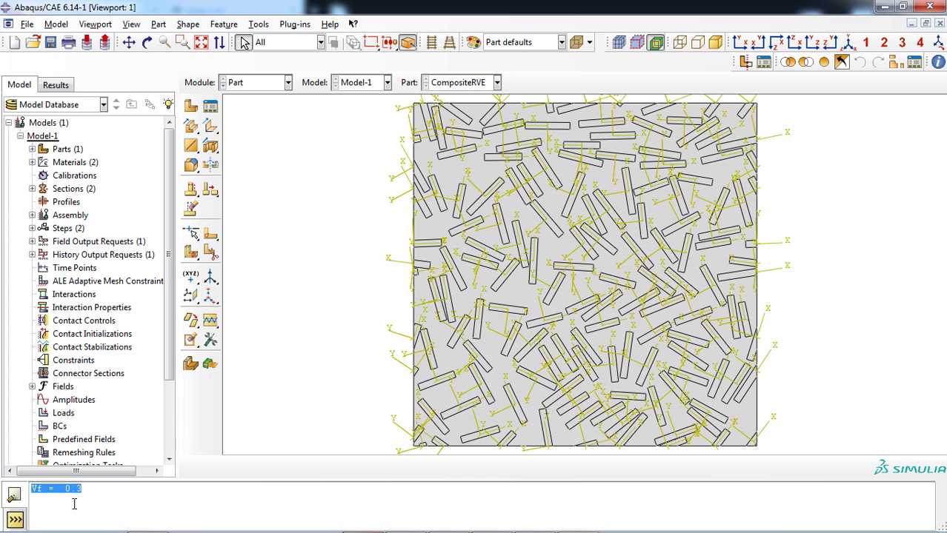
{"action": "left_click", "coordinate": [72, 506]}
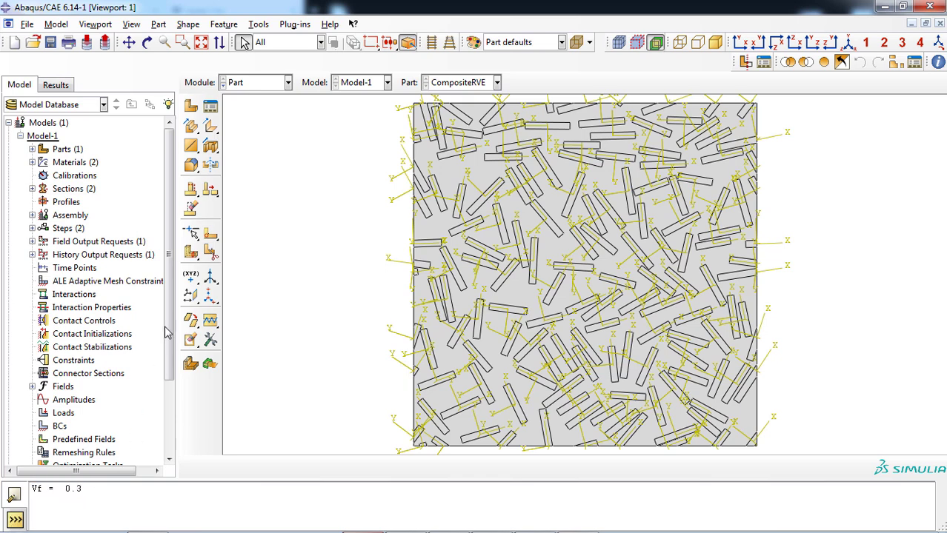
- Switch to the Property module and open the Matrix material for editing
{"action": "left_click", "coordinate": [287, 83]}
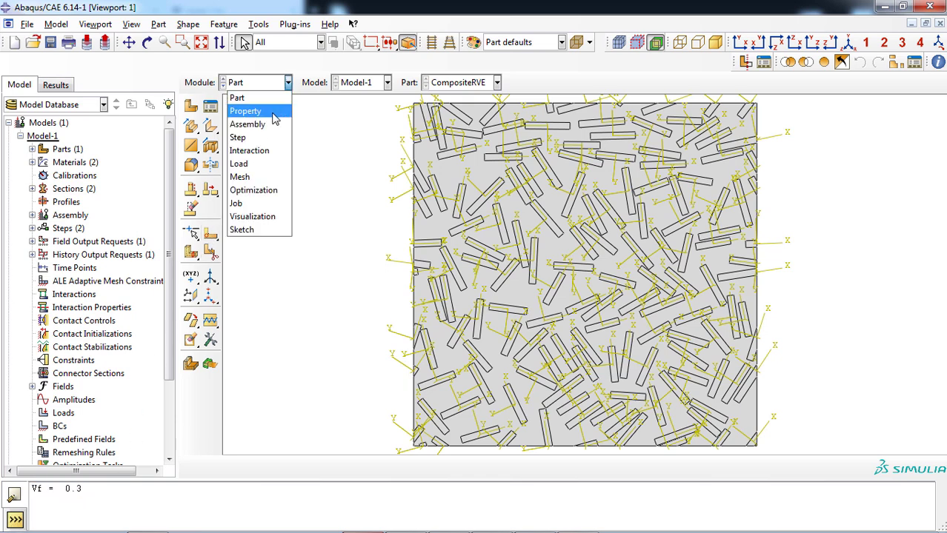
{"action": "left_click", "coordinate": [258, 115]}
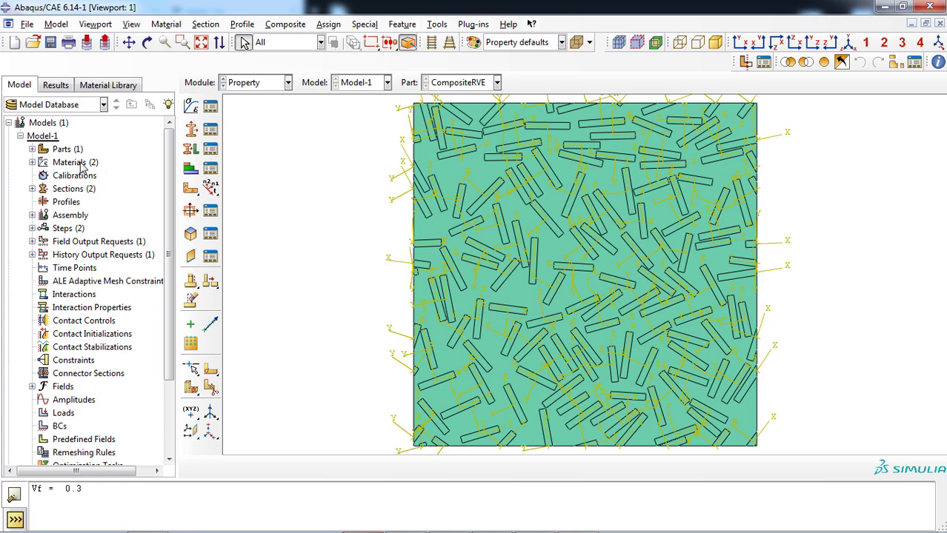
{"action": "left_click", "coordinate": [32, 164]}
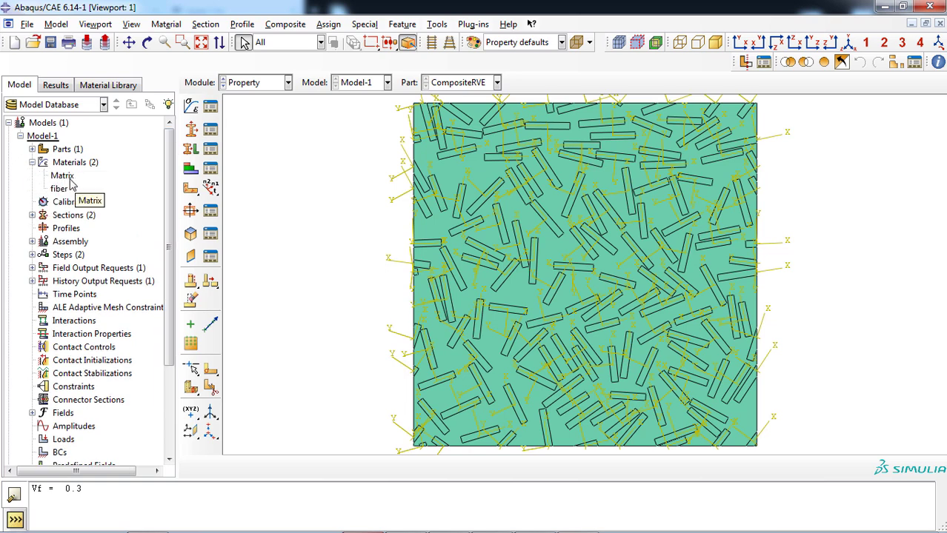
{"action": "double_click", "coordinate": [60, 180]}
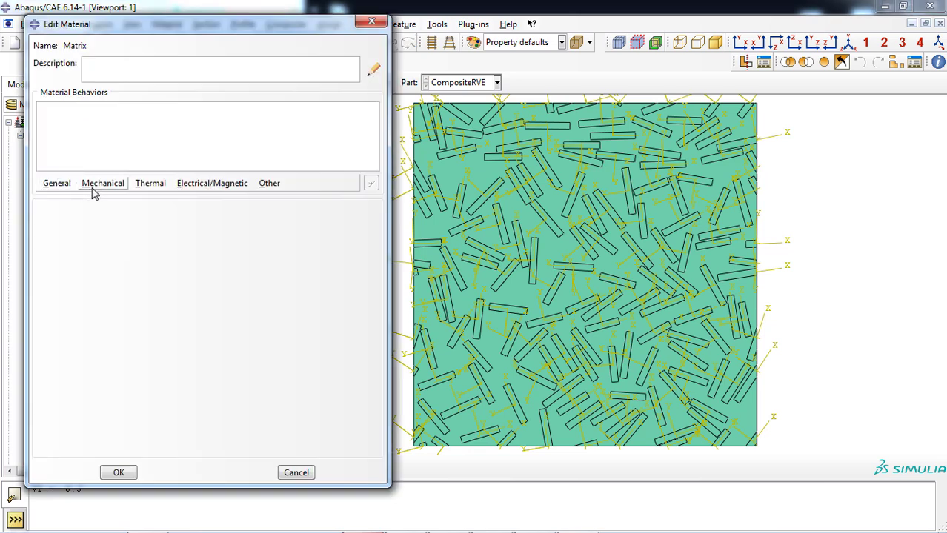
- Add elastic behaviour to Matrix with Young's modulus 1e3 and Poisson's ratio 0.3
{"action": "left_click", "coordinate": [116, 187]}
{"action": "mouse_move", "coordinate": [96, 200]}
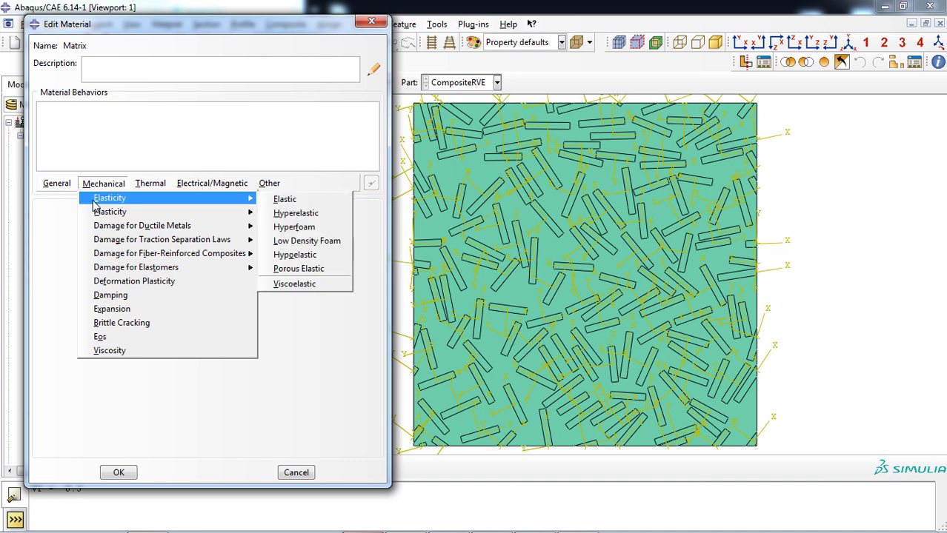
{"action": "left_click", "coordinate": [294, 204]}
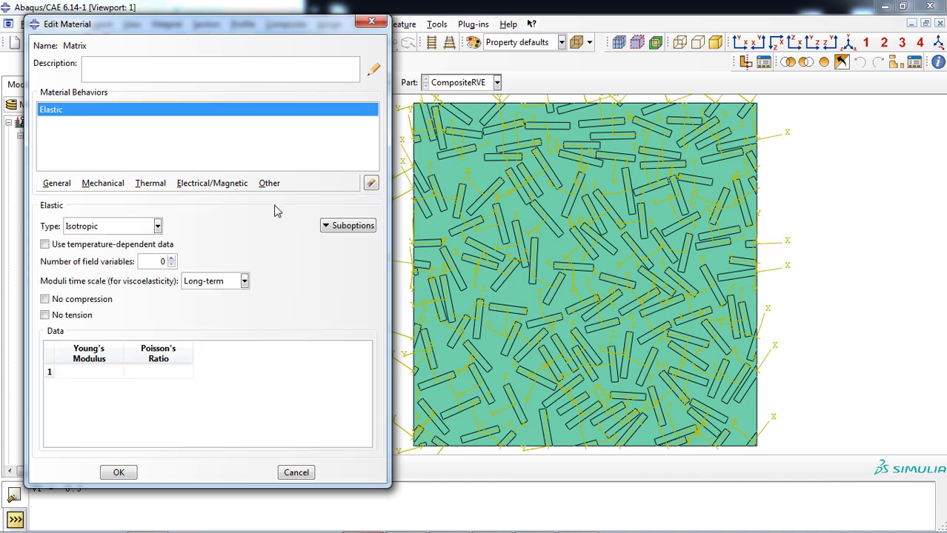
{"action": "left_click", "coordinate": [61, 374]}
{"action": "type", "text": "1e3"}
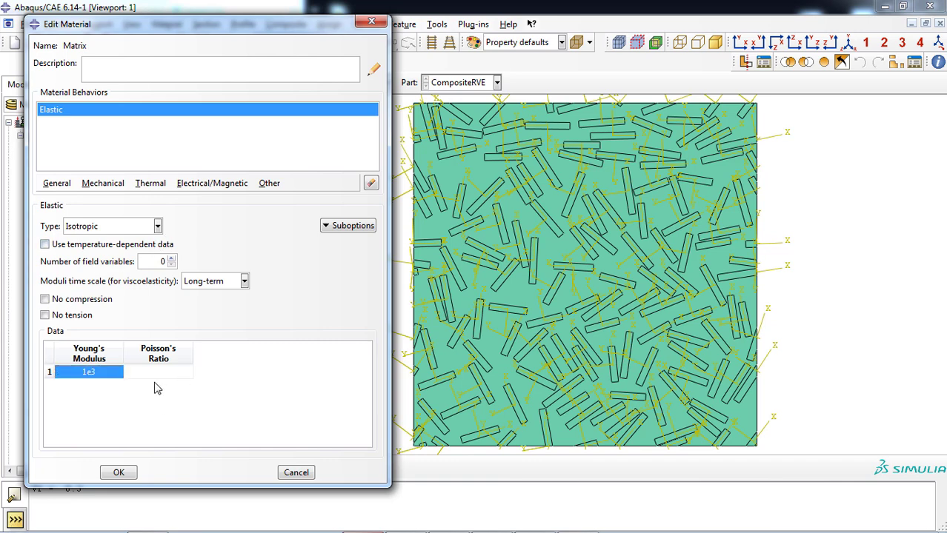
{"action": "key", "text": "Tab"}
{"action": "type", "text": "0.3"}
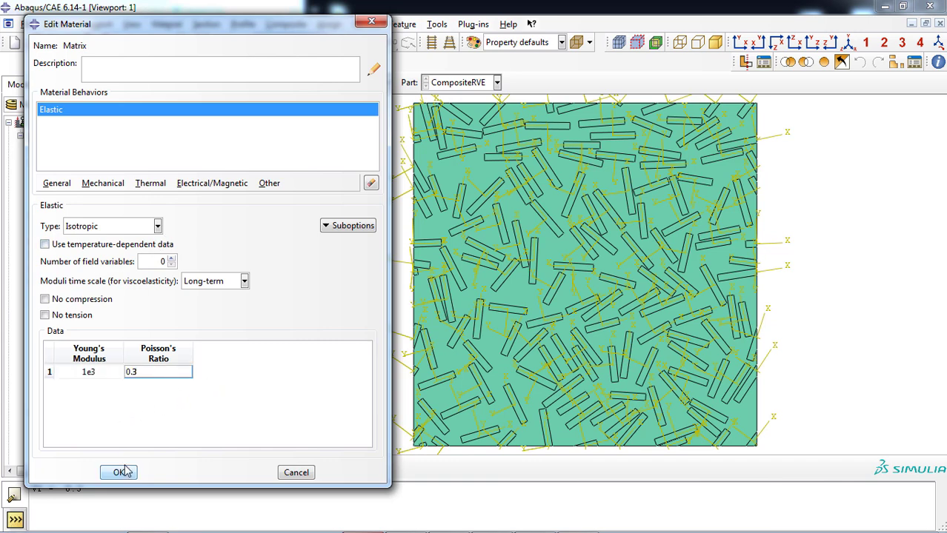
{"action": "left_click", "coordinate": [120, 472]}
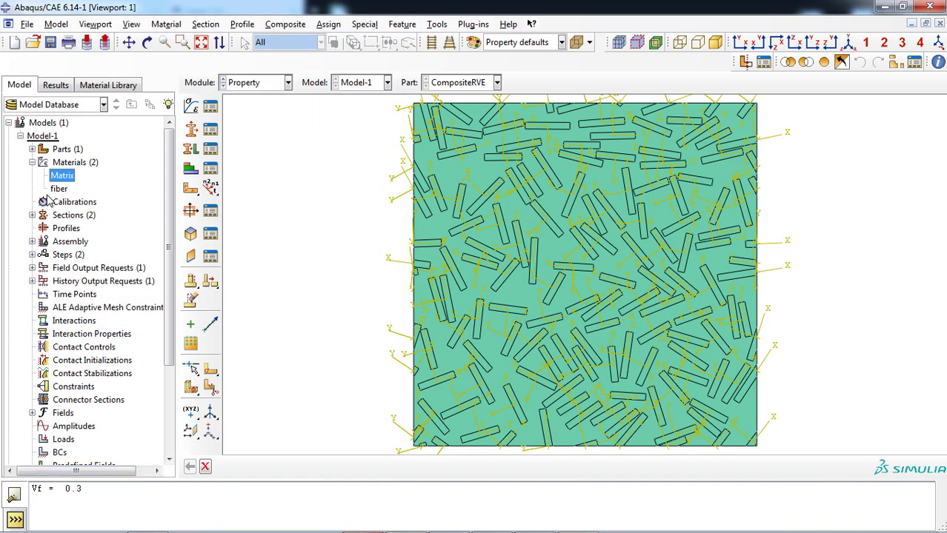
- Add Lamina-type elastic behaviour to the fiber material
{"action": "double_click", "coordinate": [59, 189]}
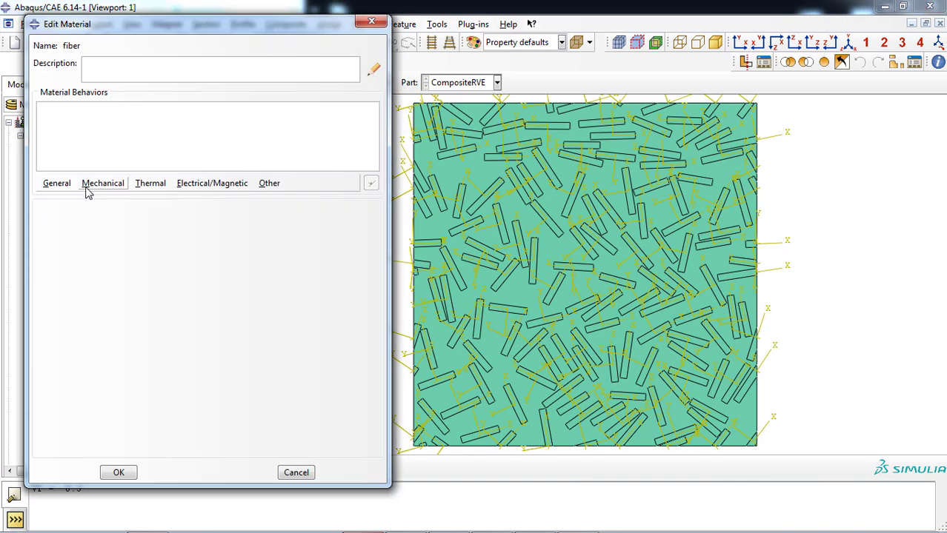
{"action": "left_click", "coordinate": [116, 191]}
{"action": "mouse_move", "coordinate": [117, 203]}
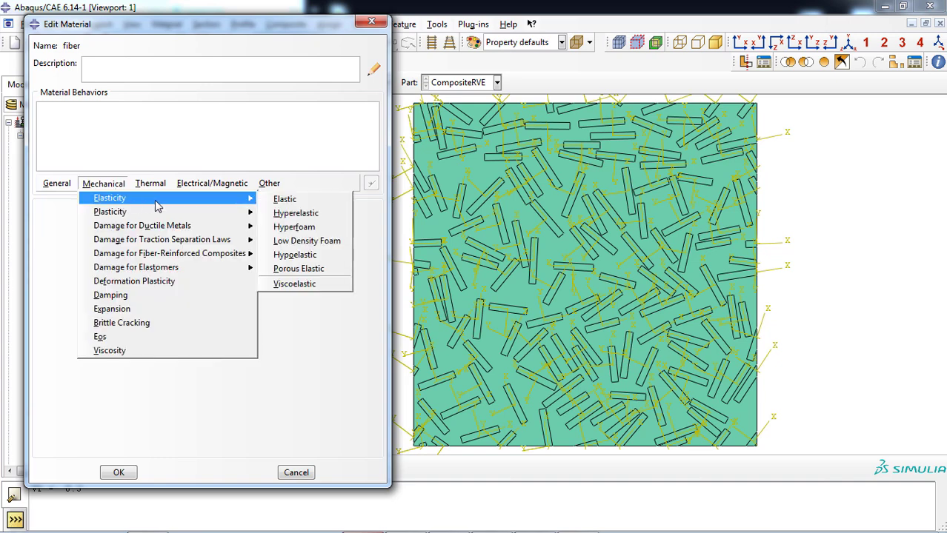
{"action": "left_click", "coordinate": [286, 201]}
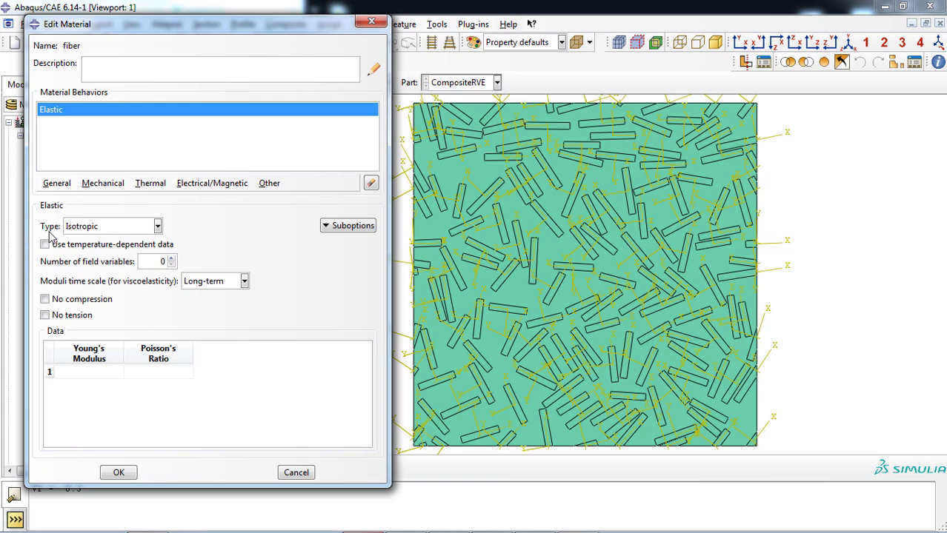
{"action": "left_click", "coordinate": [158, 226]}
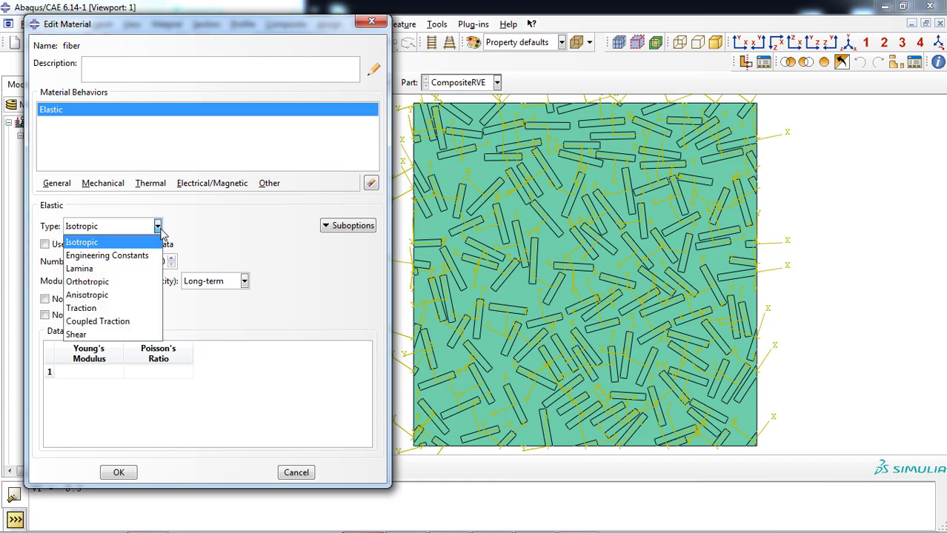
{"action": "left_click", "coordinate": [150, 276]}
- Enter E1 38.6e3, E2 8.6e3, Nu12 0.26 and G12, G13, G23 of 4.1e3, then save
{"action": "left_click", "coordinate": [86, 362]}
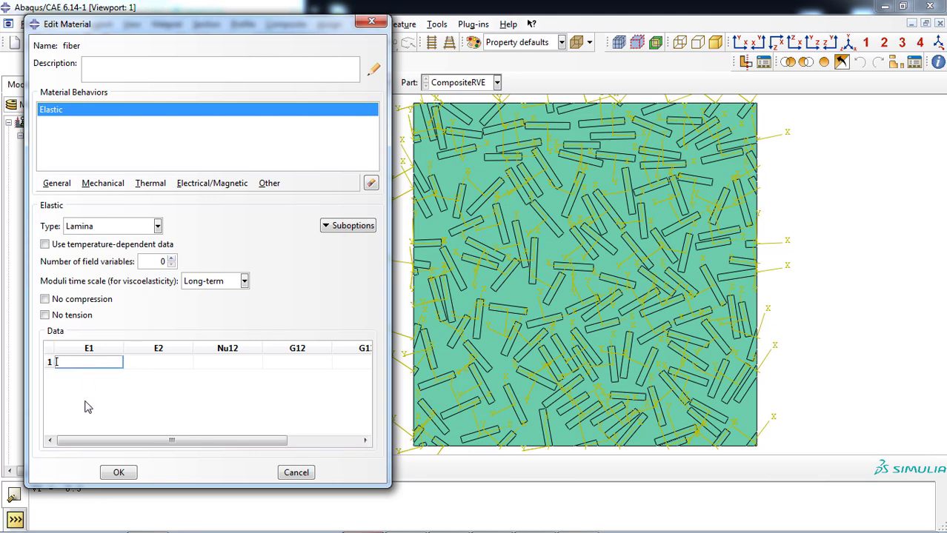
{"action": "type", "text": "38.6e3"}
{"action": "key", "text": "Tab"}
{"action": "type", "text": "8.6e3"}
{"action": "key", "text": "Tab"}
{"action": "type", "text": "0"}
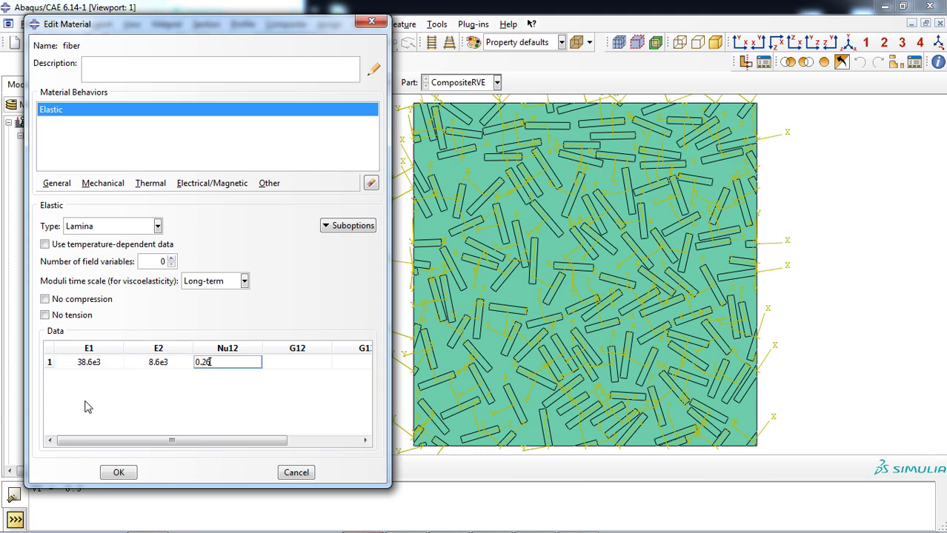
{"action": "key", "text": "Tab"}
{"action": "type", "text": "4.1e3"}
{"action": "key", "text": "Tab"}
{"action": "type", "text": "4.1e3"}
{"action": "key", "text": "Tab"}
{"action": "key", "text": "Return"}
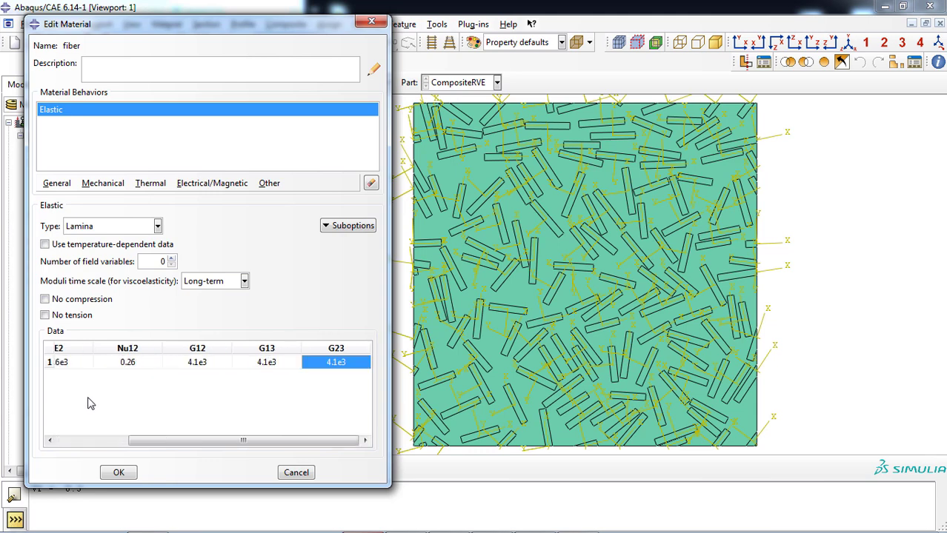
{"action": "left_click", "coordinate": [116, 472]}
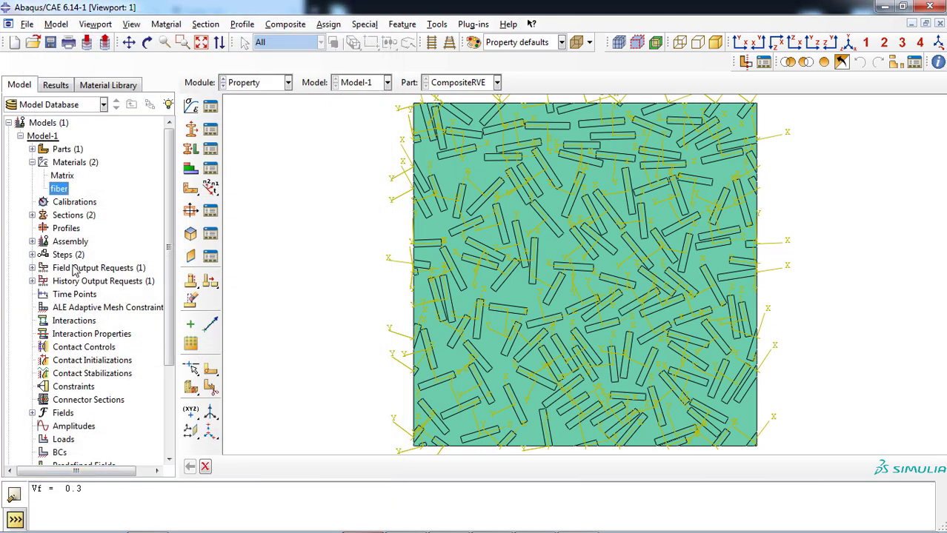
- Inspect several fiber section assignments of the CompositeRVE part
{"action": "left_click", "coordinate": [32, 162]}
{"action": "left_click", "coordinate": [32, 149]}
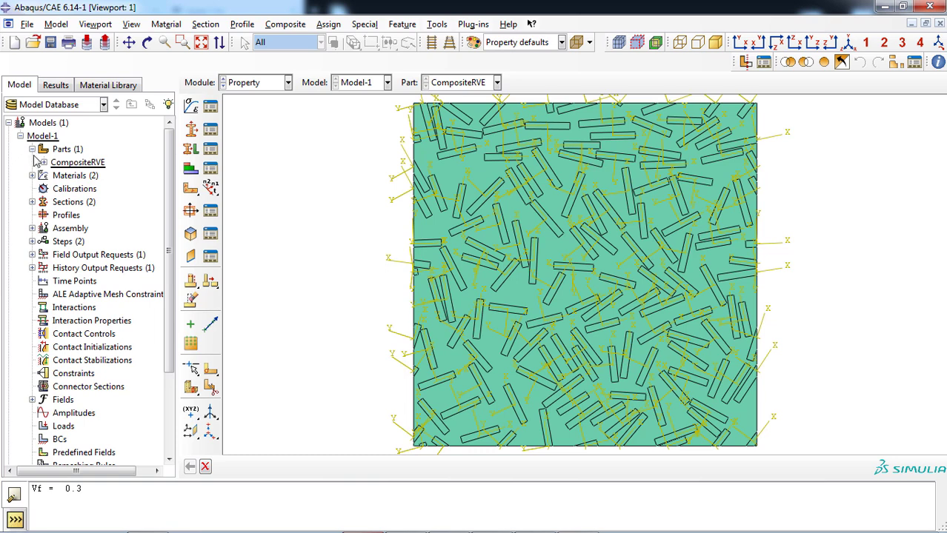
{"action": "left_click", "coordinate": [44, 163]}
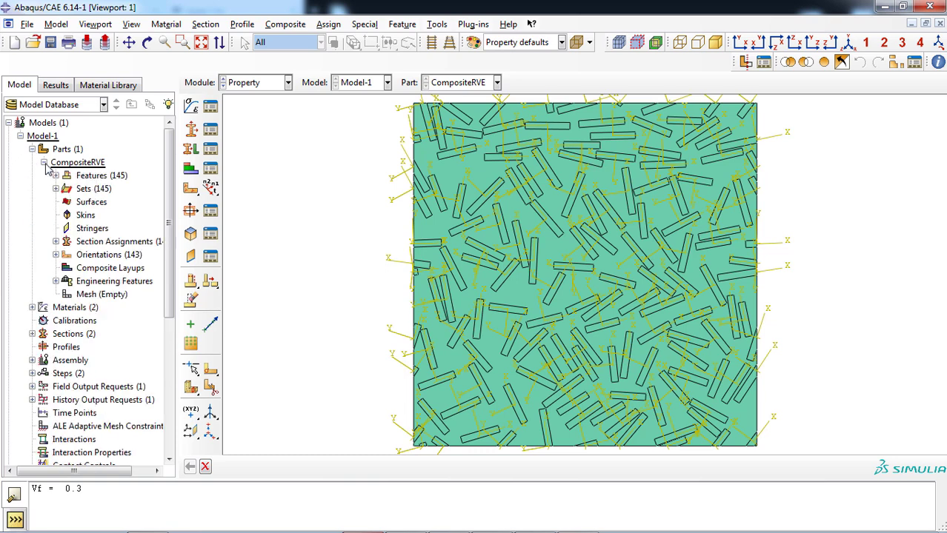
{"action": "left_click", "coordinate": [56, 241]}
{"action": "scroll", "coordinate": [67, 263], "scroll_direction": "down", "scroll_amount": 3}
{"action": "left_click", "coordinate": [97, 281]}
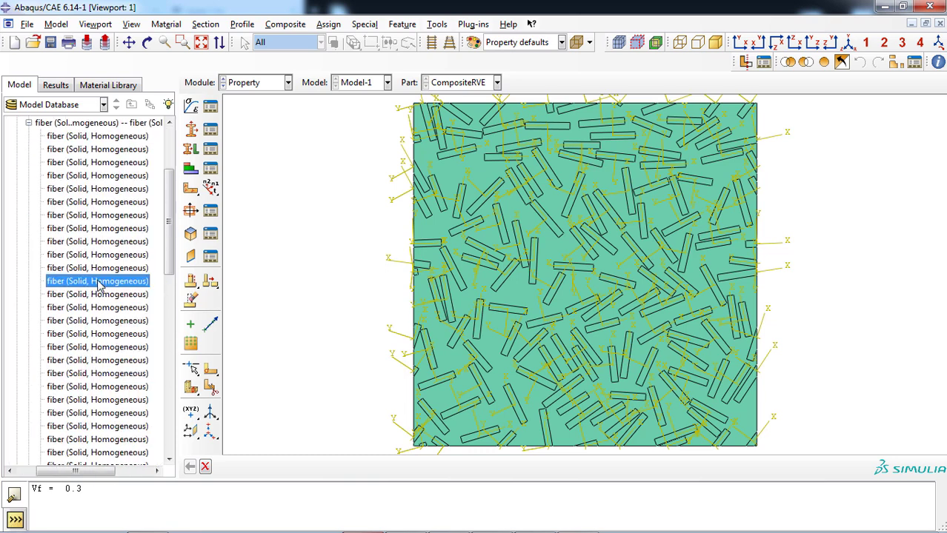
{"action": "left_click", "coordinate": [97, 374]}
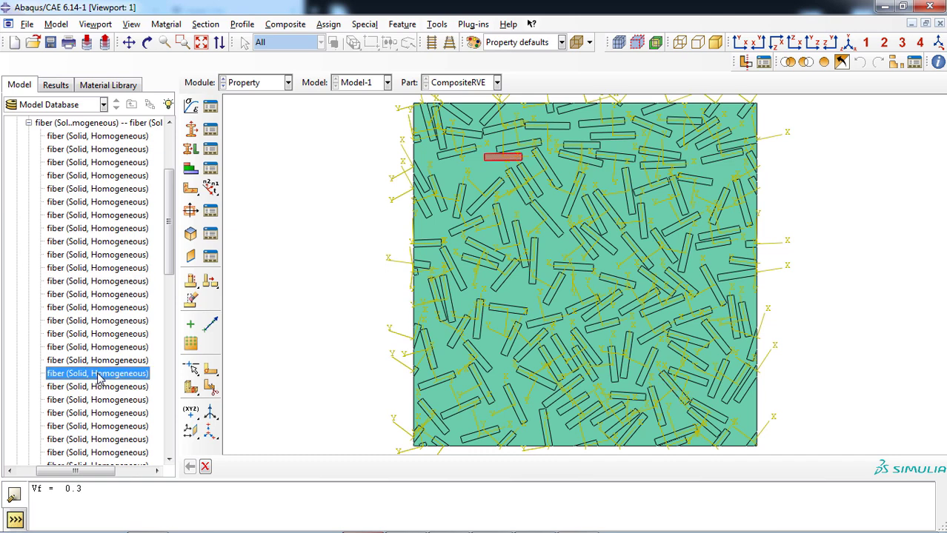
{"action": "left_click", "coordinate": [102, 427]}
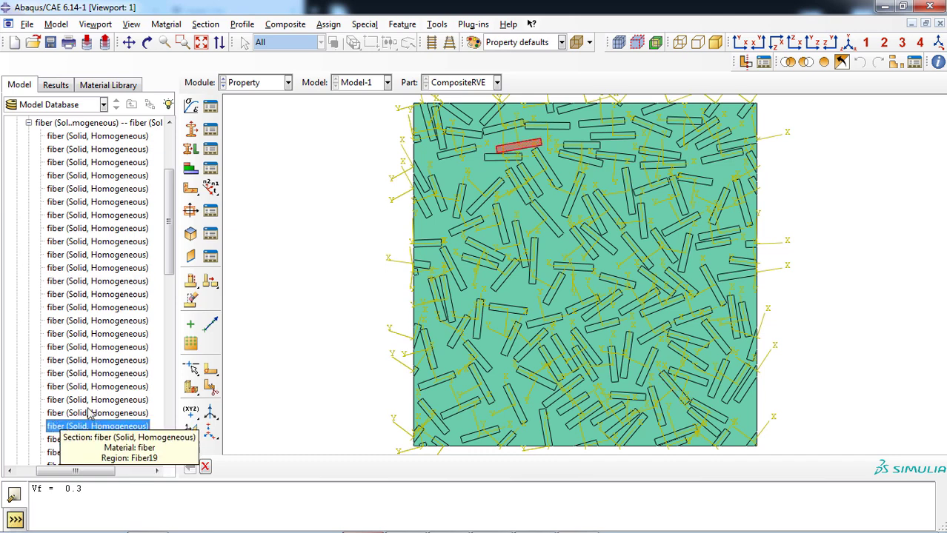
{"action": "scroll", "coordinate": [88, 409], "scroll_direction": "up", "scroll_amount": 3}
{"action": "left_click", "coordinate": [28, 242]}
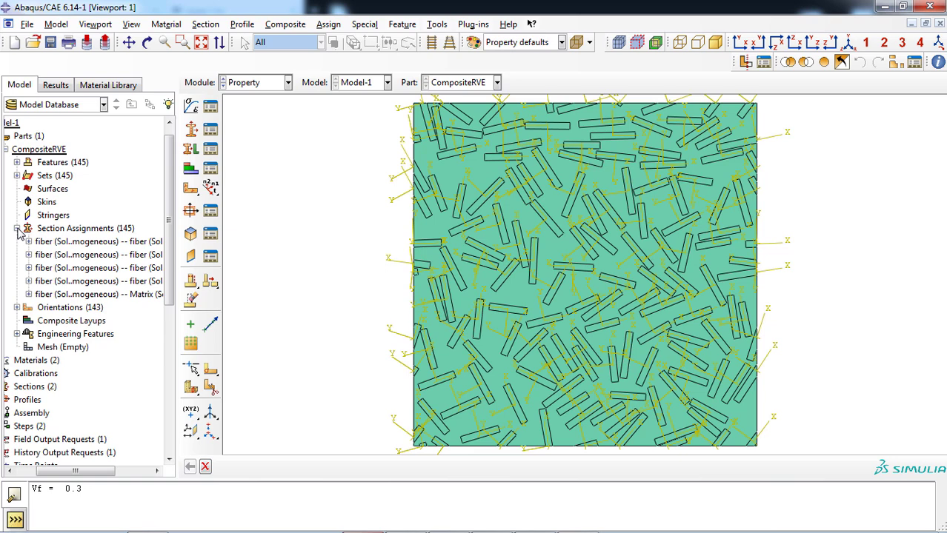
{"action": "left_click", "coordinate": [17, 229]}
- Check the fiber orientations, viewing Fiber6's orientation settings without changes
{"action": "left_click", "coordinate": [31, 242]}
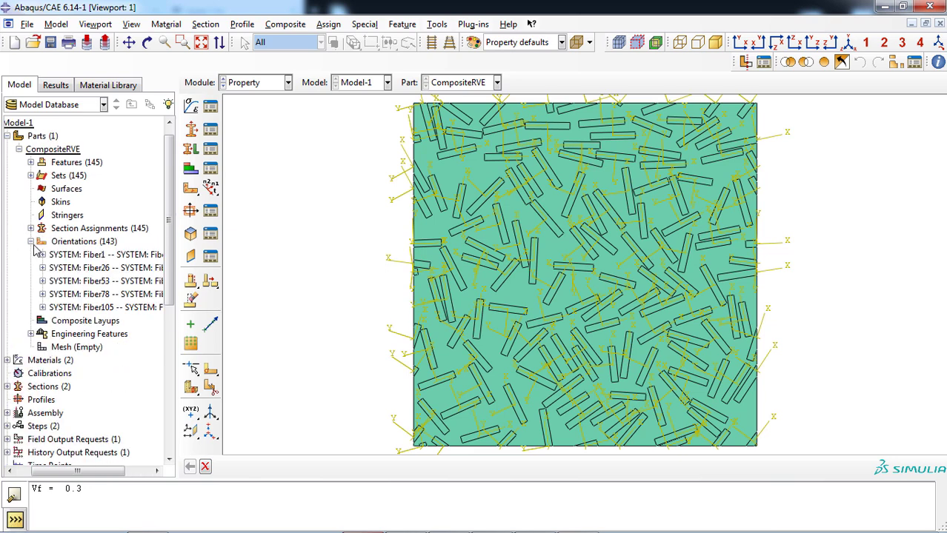
{"action": "left_click", "coordinate": [43, 255]}
{"action": "left_click", "coordinate": [77, 283]}
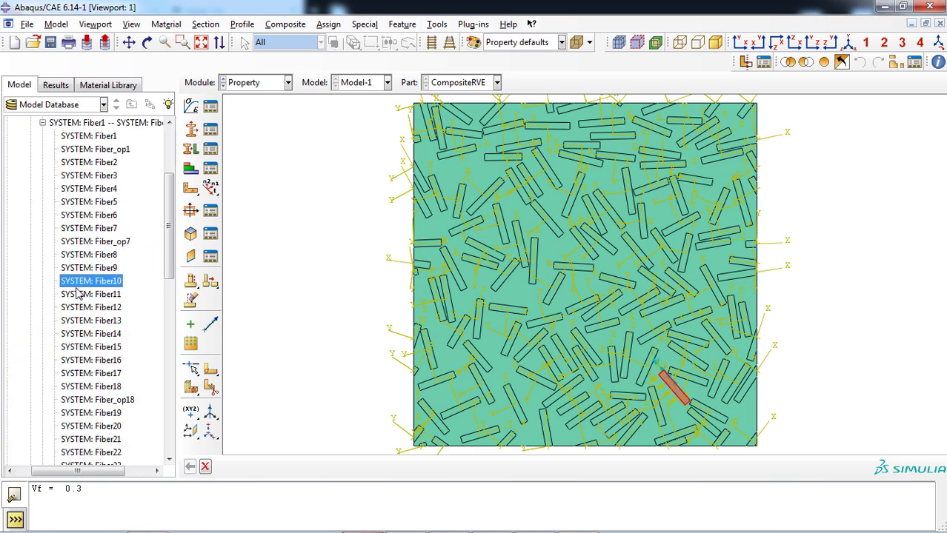
{"action": "left_click", "coordinate": [85, 360]}
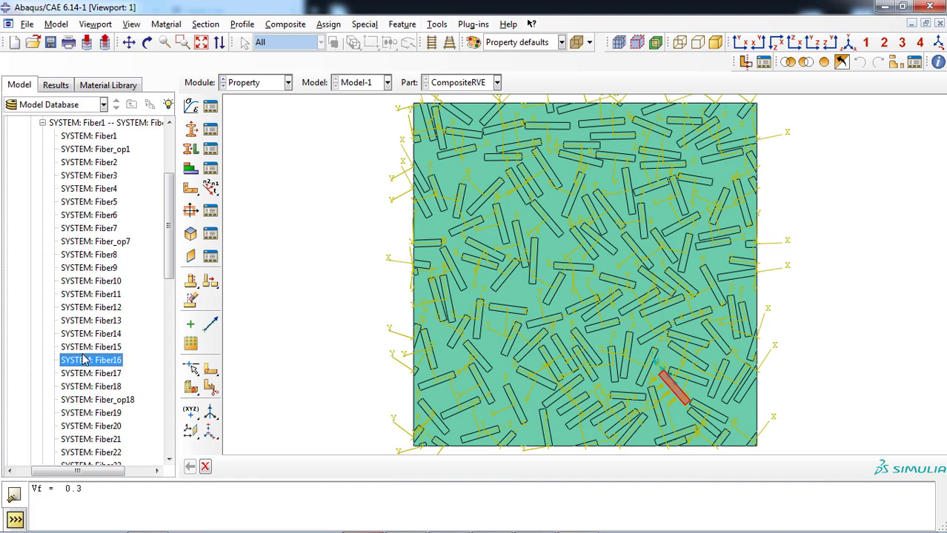
{"action": "left_click", "coordinate": [84, 215]}
{"action": "double_click", "coordinate": [84, 215]}
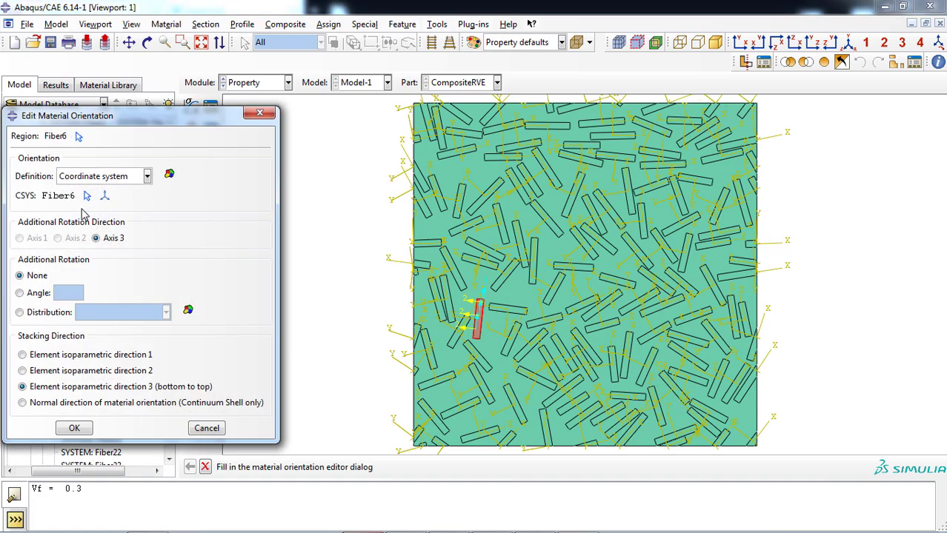
{"action": "left_click", "coordinate": [260, 114]}
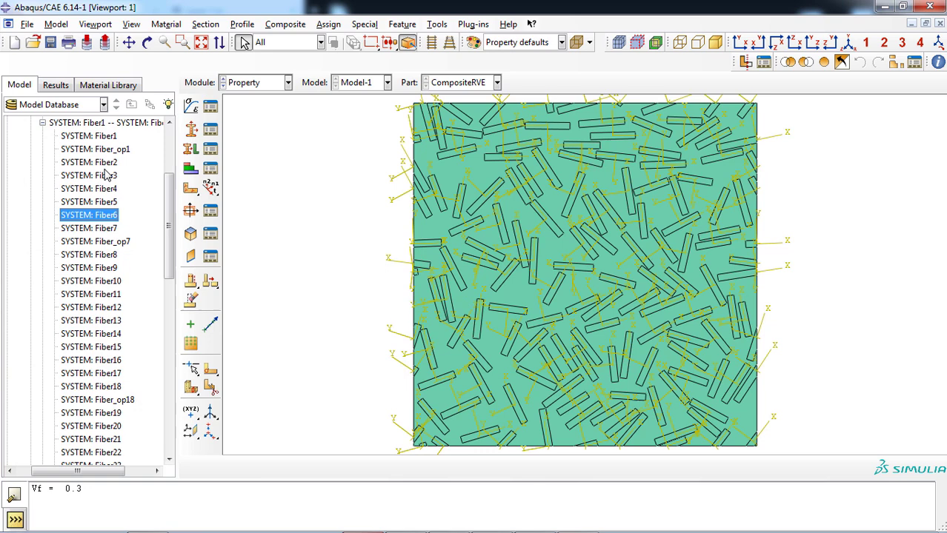
{"action": "scroll", "coordinate": [53, 181], "scroll_direction": "up", "scroll_amount": 1}
{"action": "left_click", "coordinate": [43, 162]}
{"action": "left_click", "coordinate": [31, 149]}
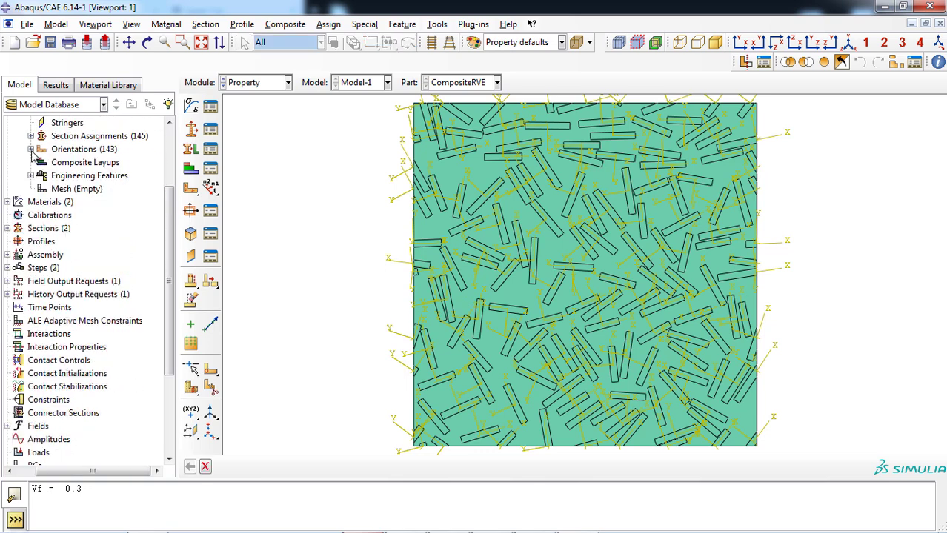
{"action": "scroll", "coordinate": [29, 152], "scroll_direction": "up", "scroll_amount": 2}
{"action": "left_click", "coordinate": [19, 137]}
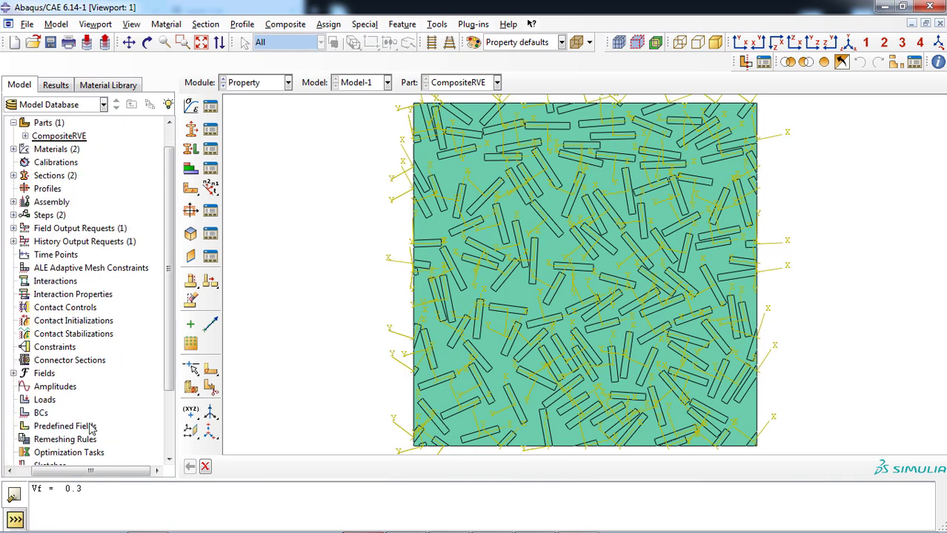
{"action": "left_click_drag", "start_coordinate": [89, 472], "coordinate": [74, 471]}
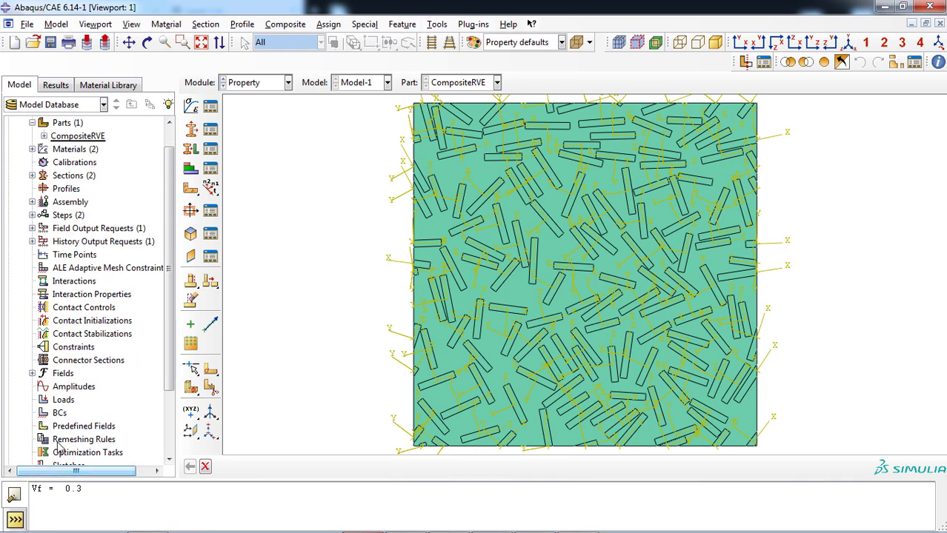
- Select the CompositeRVE-1 instance and switch to the Assembly module
{"action": "left_click", "coordinate": [32, 201]}
{"action": "left_click", "coordinate": [43, 215]}
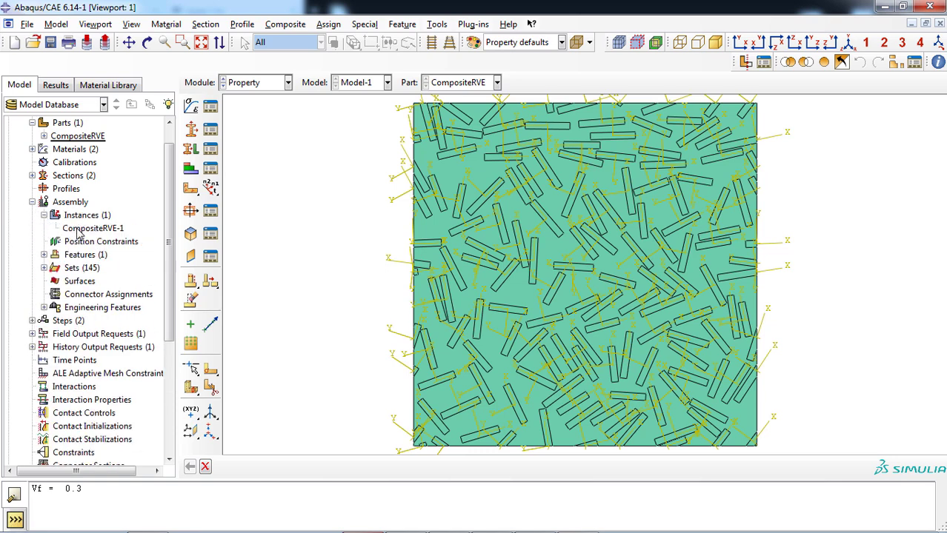
{"action": "left_click", "coordinate": [79, 230]}
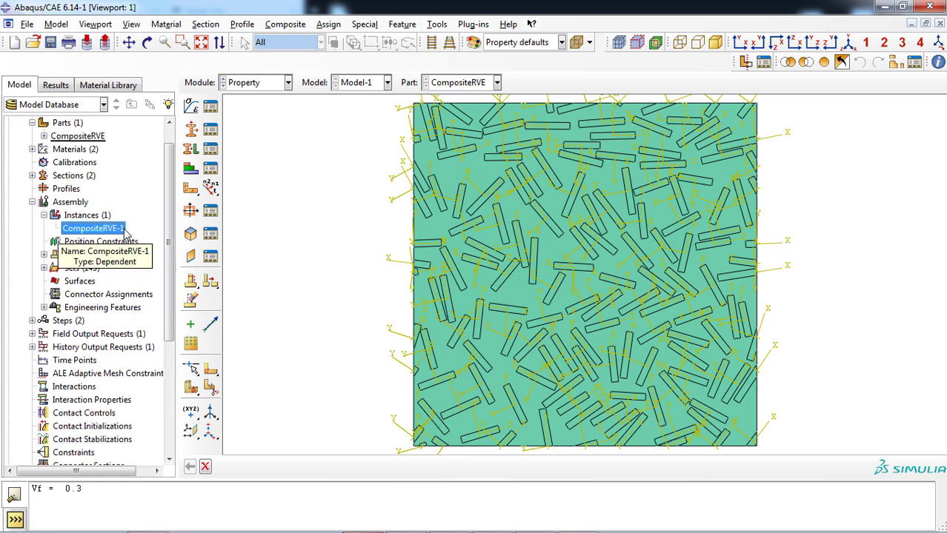
{"action": "left_click", "coordinate": [124, 230]}
- Review Step-1's Static, General settings with time period 1 and accept them
{"action": "left_click", "coordinate": [44, 214]}
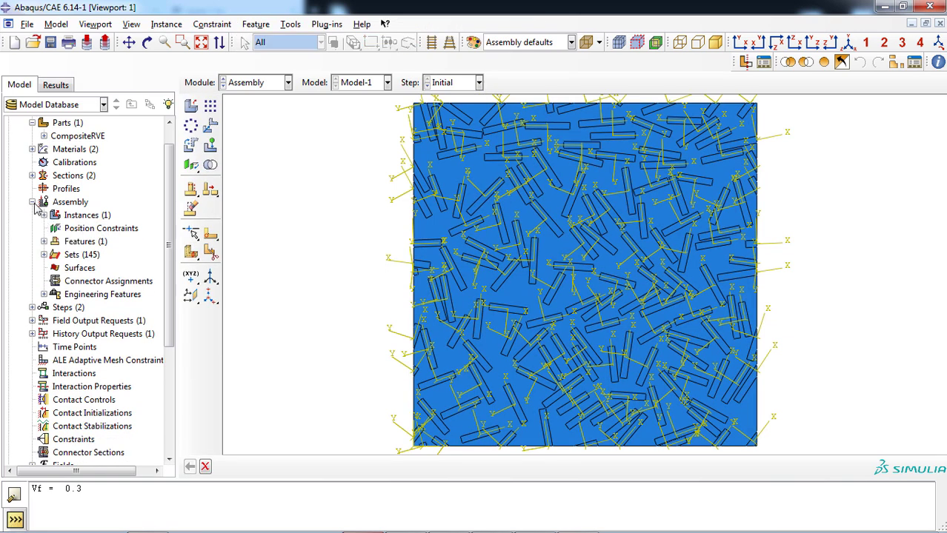
{"action": "left_click", "coordinate": [32, 202]}
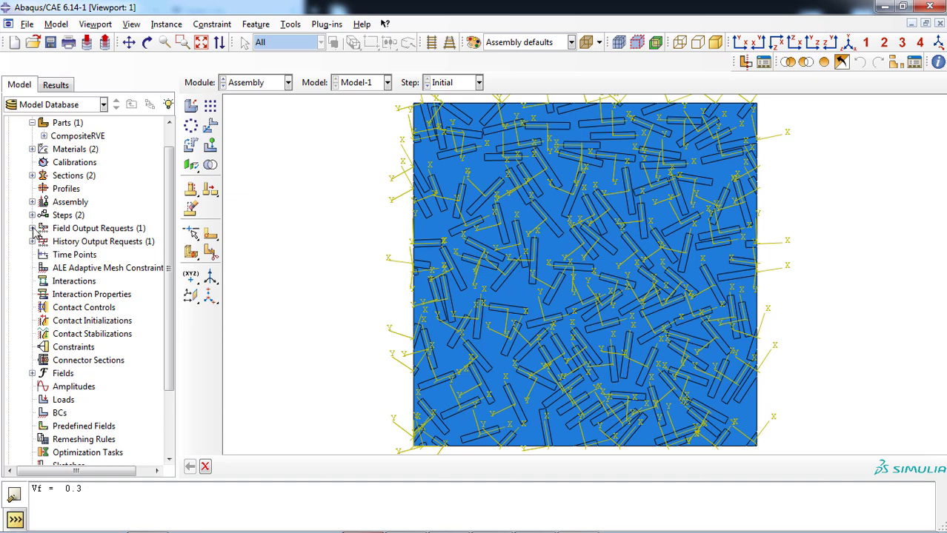
{"action": "left_click", "coordinate": [32, 215]}
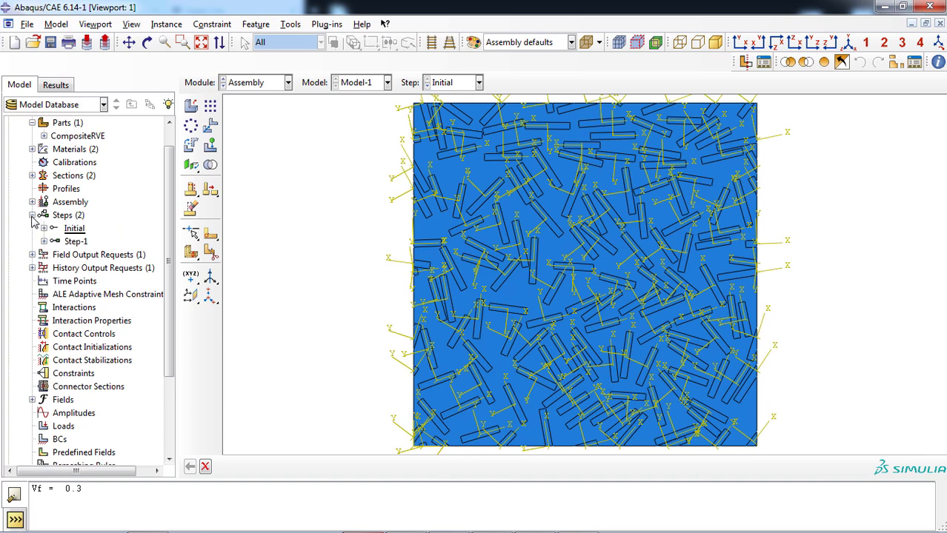
{"action": "left_click", "coordinate": [76, 242]}
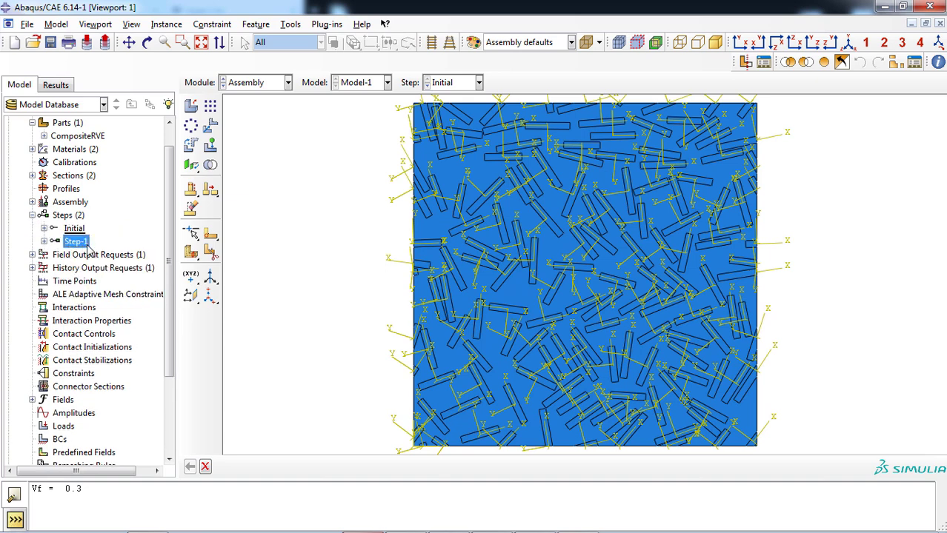
{"action": "double_click", "coordinate": [76, 243]}
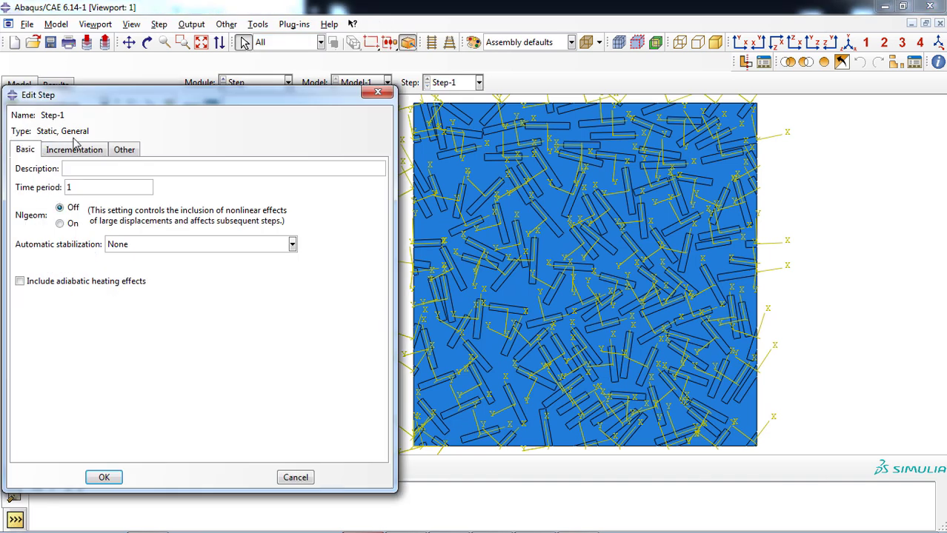
{"action": "double_click", "coordinate": [66, 188]}
{"action": "left_click", "coordinate": [104, 478]}
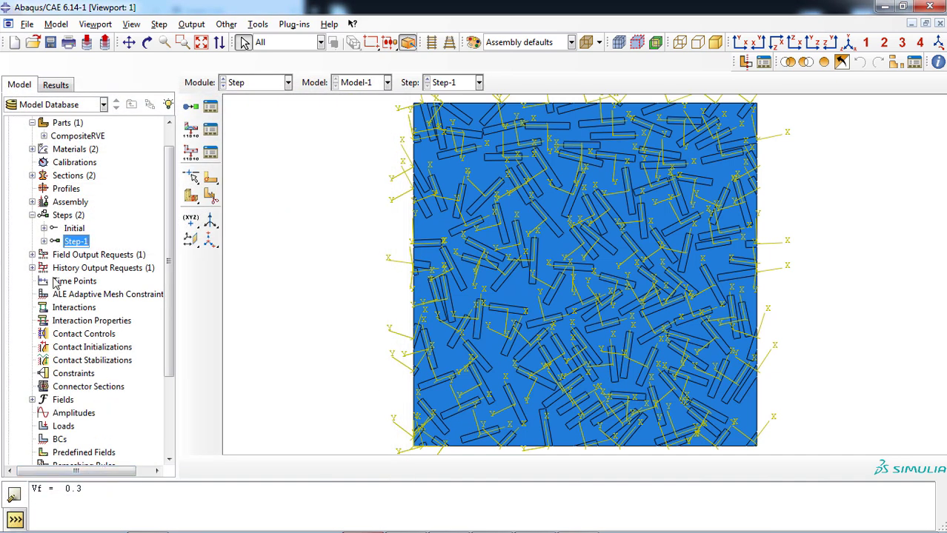
- Expand Jobs to confirm the Tensile job exists
{"action": "left_click", "coordinate": [32, 215]}
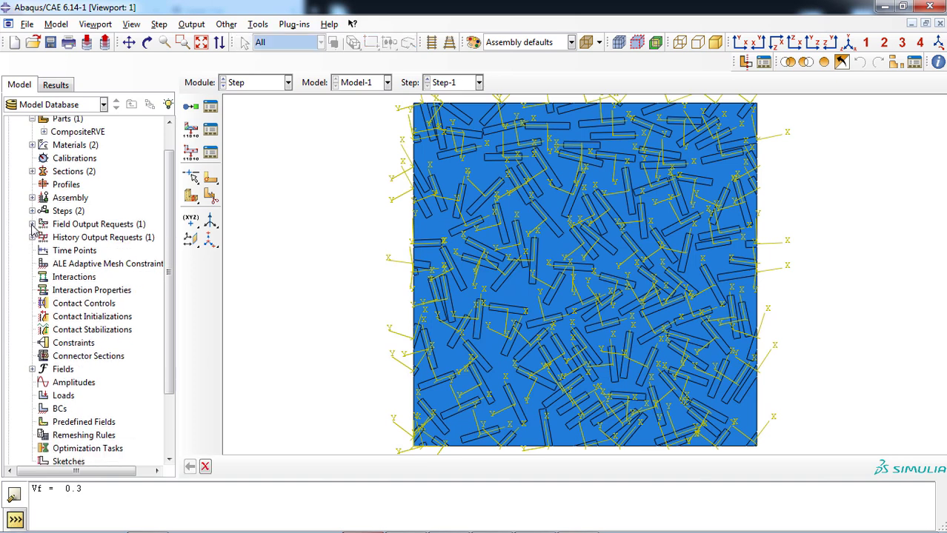
{"action": "scroll", "coordinate": [22, 395], "scroll_direction": "down", "scroll_amount": 2}
{"action": "left_click", "coordinate": [20, 419]}
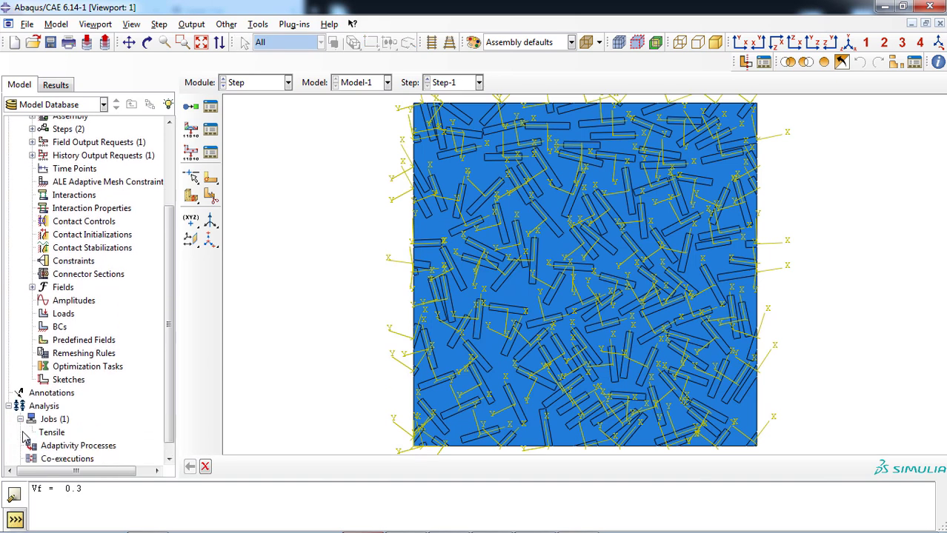
{"action": "left_click", "coordinate": [46, 433]}
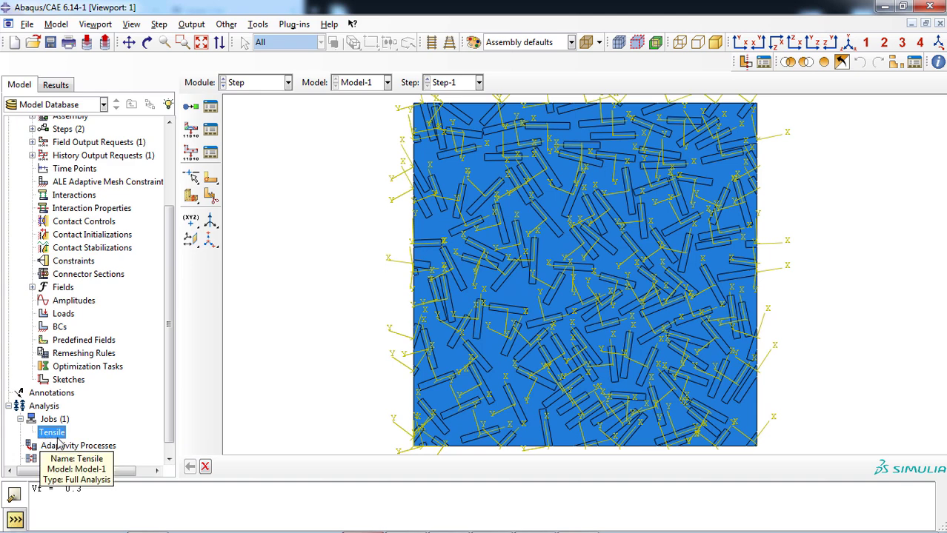
{"action": "left_click", "coordinate": [94, 416]}
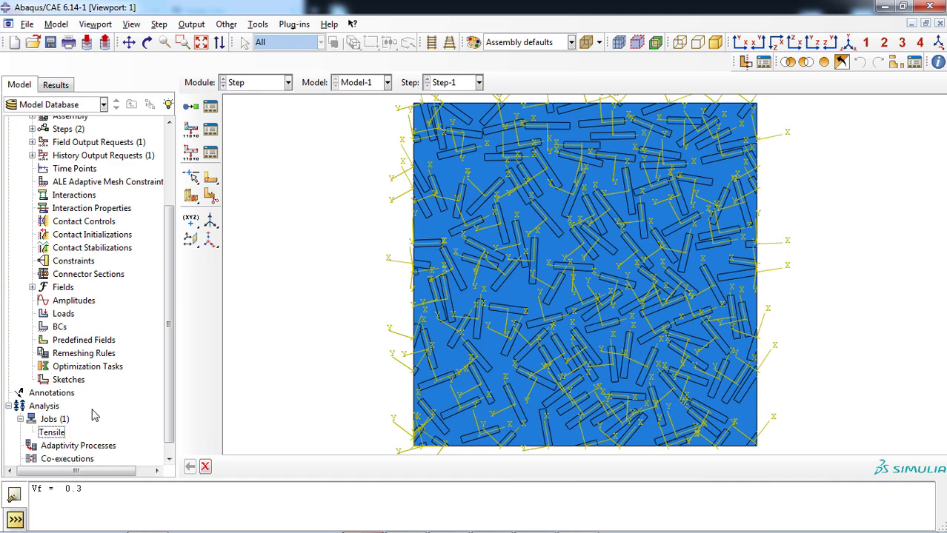
{"action": "left_click", "coordinate": [288, 83]}
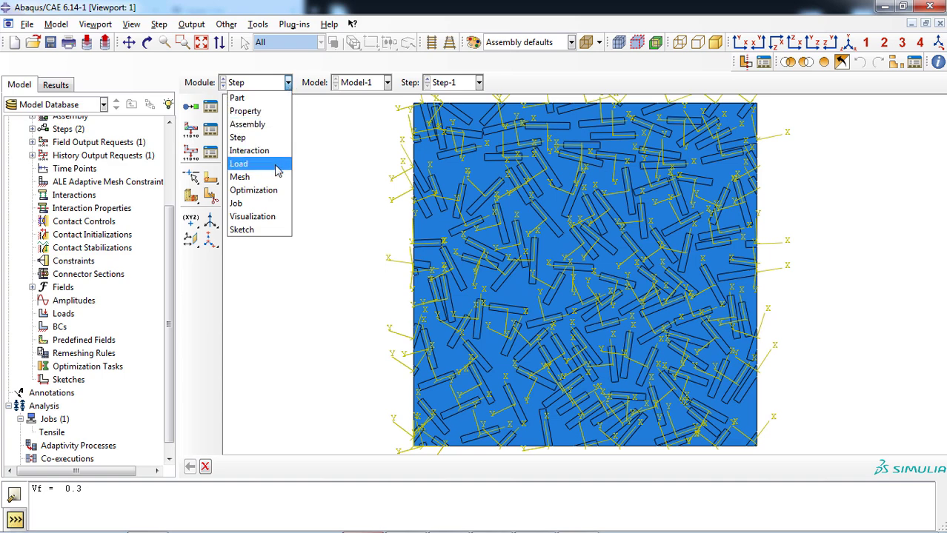
- In the Load module, confirm the Boundary Condition Manager is empty, then open Plug-ins
{"action": "left_click", "coordinate": [236, 170]}
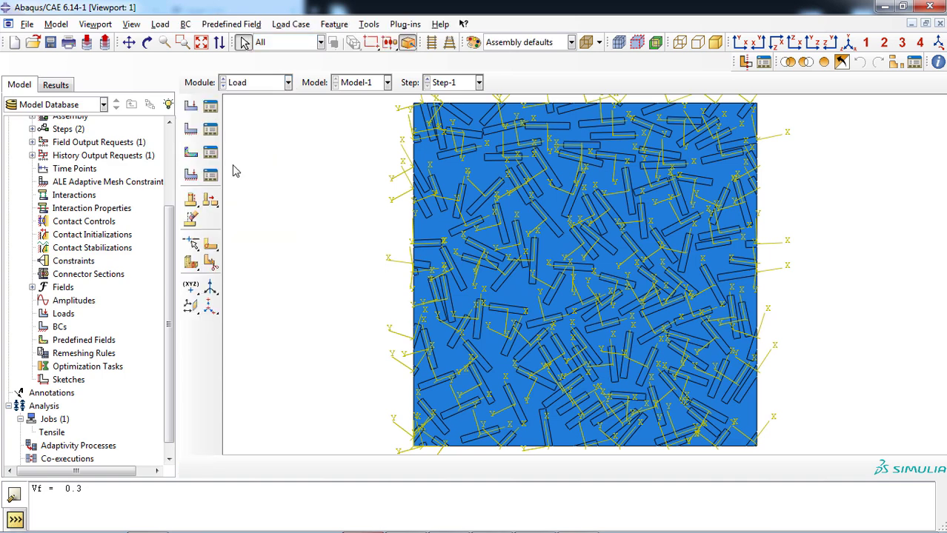
{"action": "left_click", "coordinate": [210, 132]}
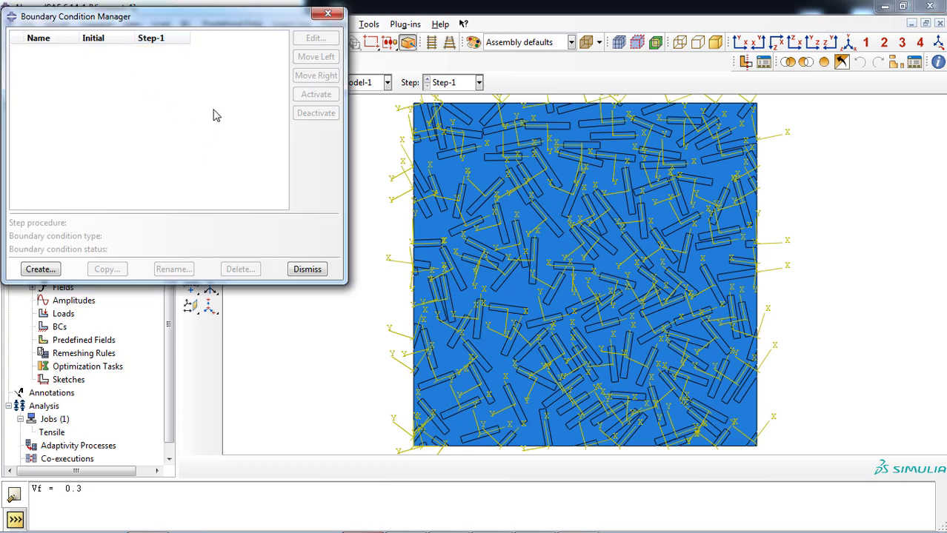
{"action": "left_click", "coordinate": [327, 15]}
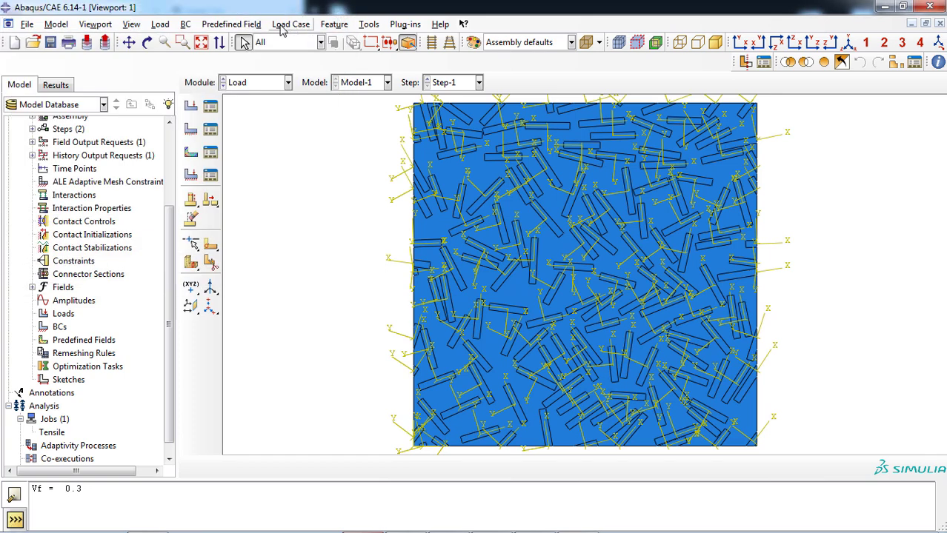
{"action": "left_click", "coordinate": [399, 27]}
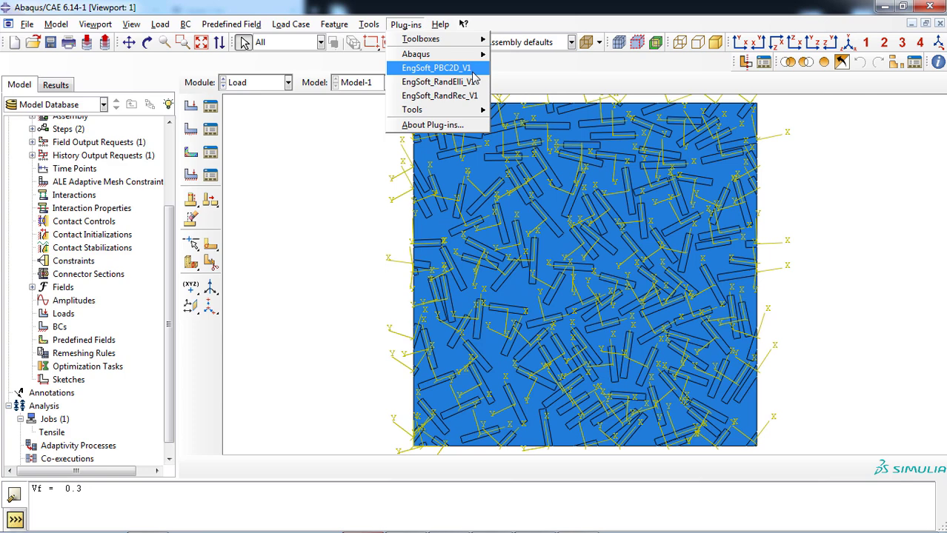
- Launch EngSoft_PBC2D_V1 with Mesh the part and begin setting mesh sizes of 0.02
{"action": "left_click", "coordinate": [438, 68]}
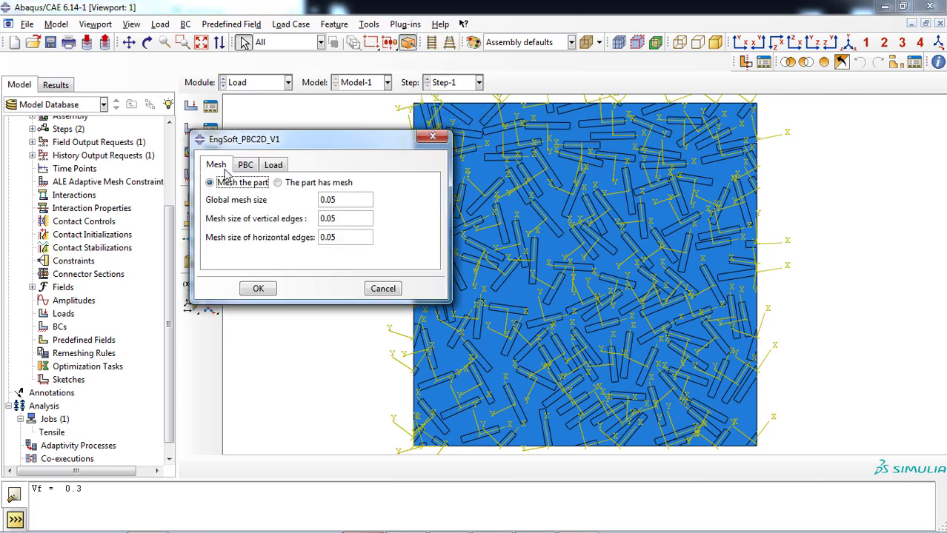
{"action": "left_click", "coordinate": [277, 183]}
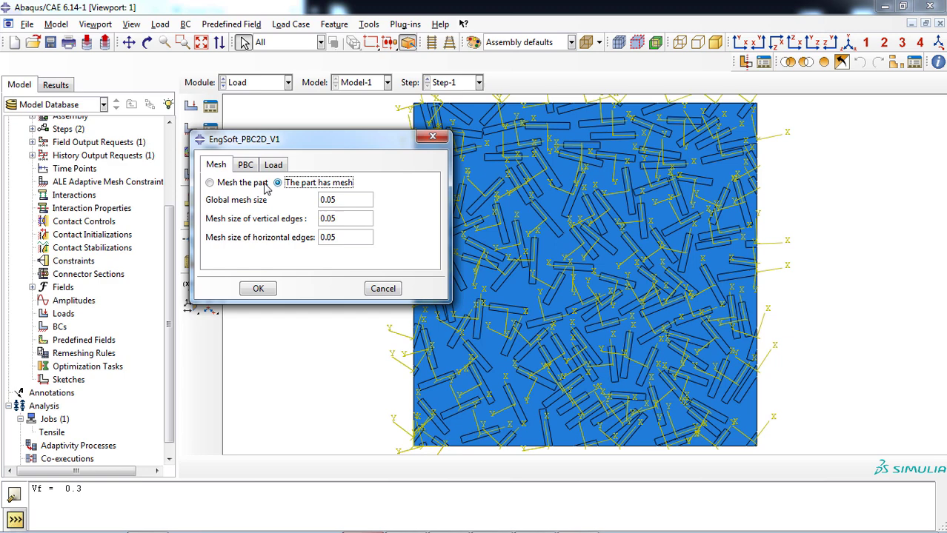
{"action": "left_click", "coordinate": [218, 183]}
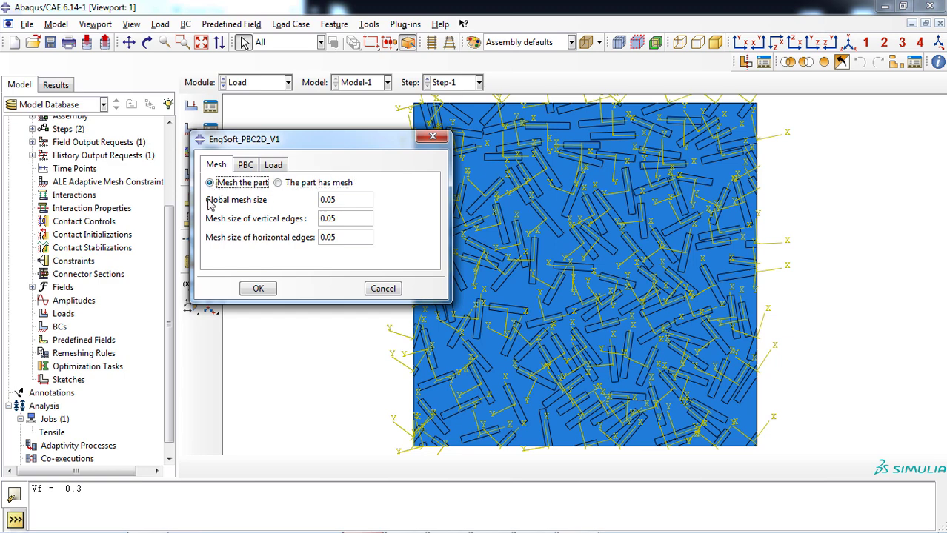
{"action": "left_click", "coordinate": [333, 200]}
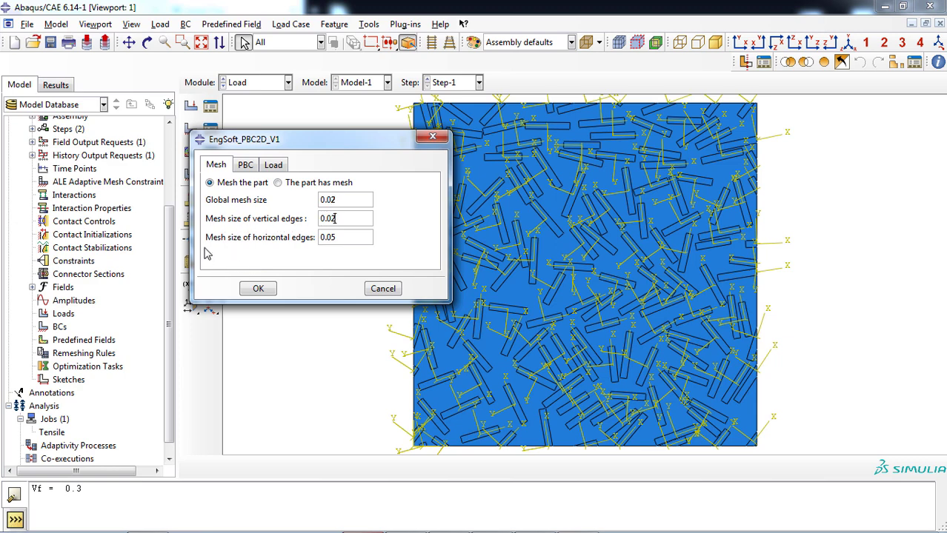
- Set the PBC model Model-1, part CompositeRVE and instance name CompositeRVE-1
{"action": "left_click", "coordinate": [245, 165]}
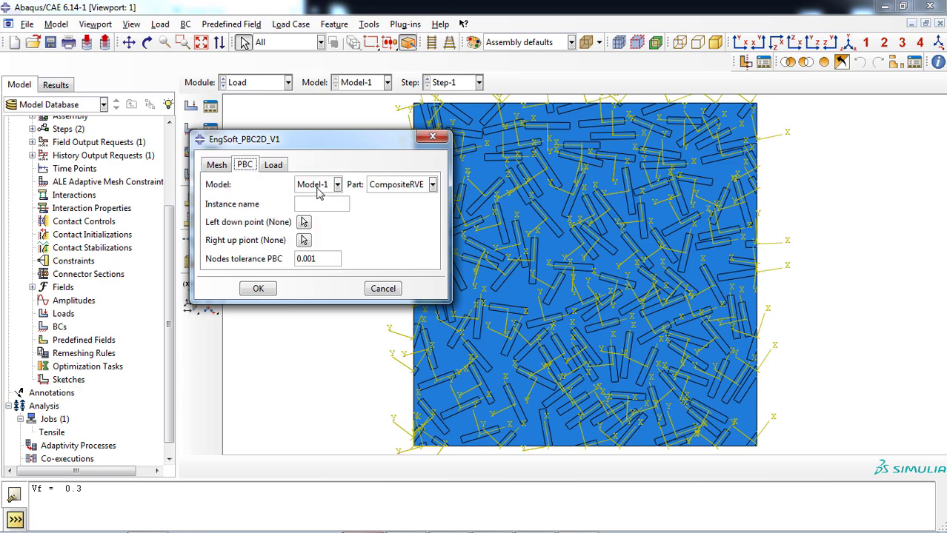
{"action": "left_click", "coordinate": [317, 191]}
{"action": "left_click", "coordinate": [317, 203]}
{"action": "left_click", "coordinate": [384, 186]}
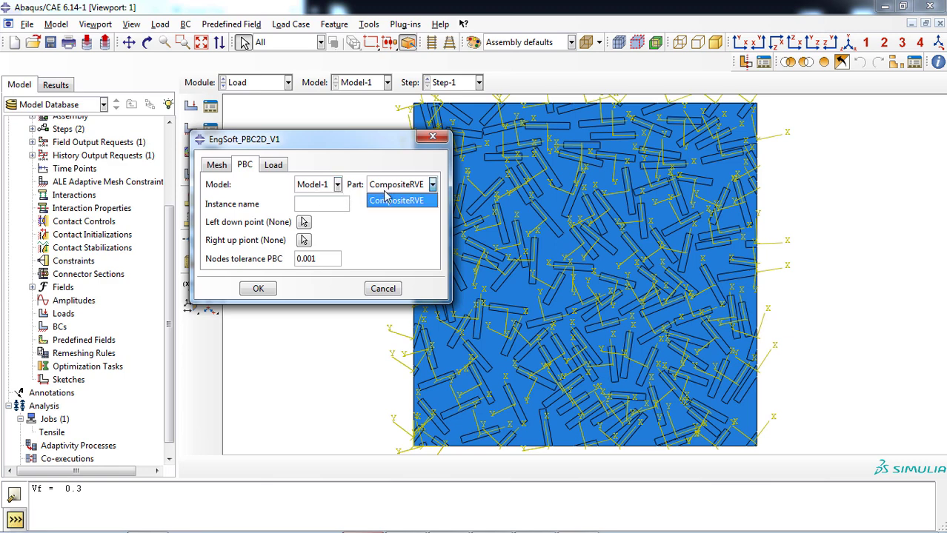
{"action": "left_click", "coordinate": [388, 202]}
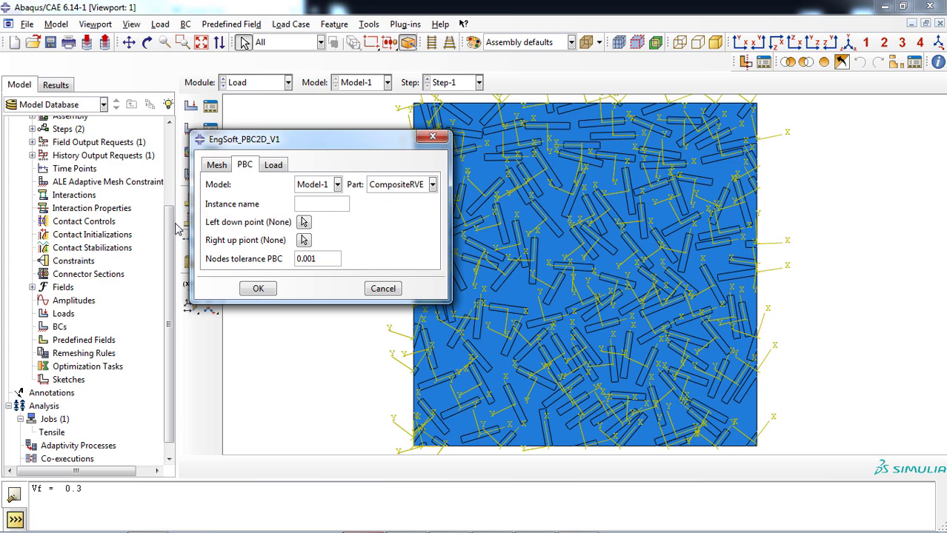
{"action": "left_click_drag", "start_coordinate": [169, 218], "coordinate": [166, 169]}
{"action": "left_click", "coordinate": [31, 205]}
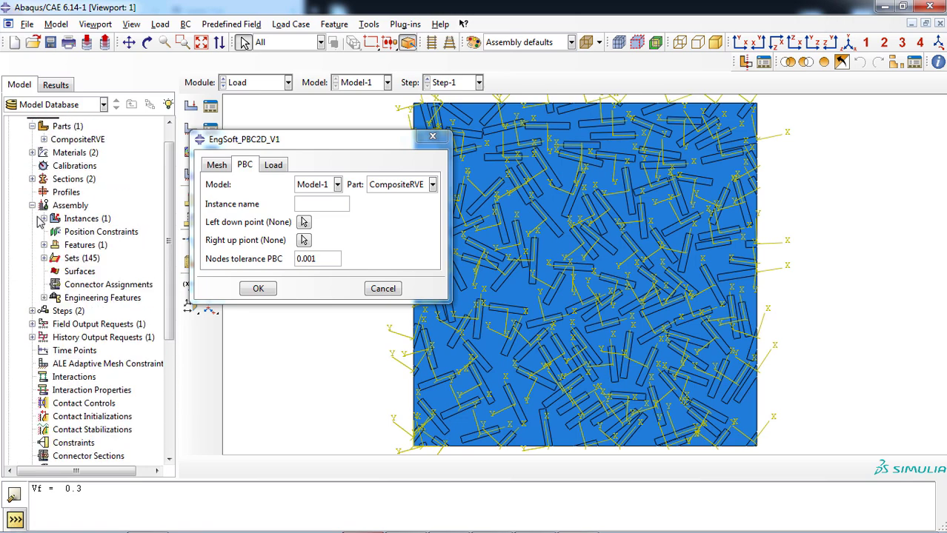
{"action": "left_click", "coordinate": [43, 219]}
{"action": "left_click", "coordinate": [72, 234]}
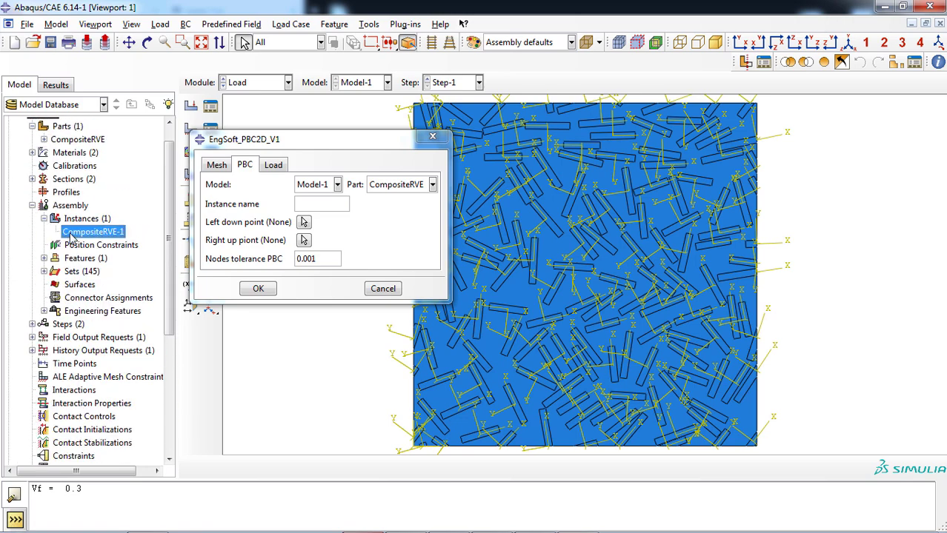
{"action": "left_click", "coordinate": [86, 219]}
{"action": "left_click", "coordinate": [415, 209]}
{"action": "type", "text": "C"}
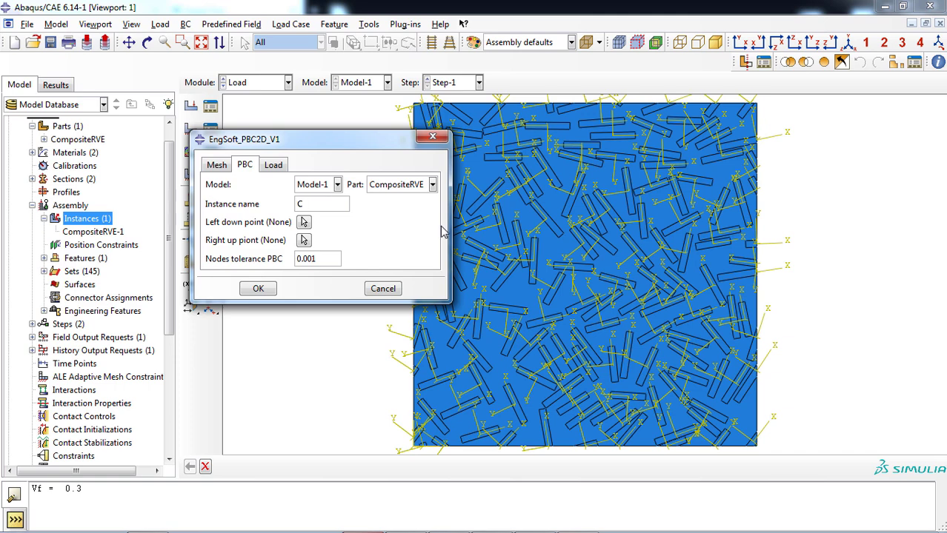
{"action": "type", "text": "ompositeRVE-1"}
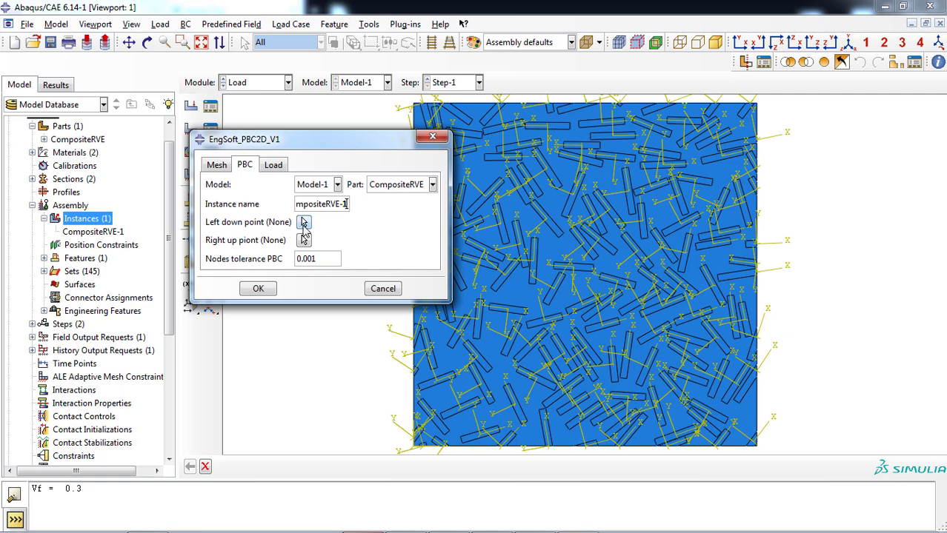
- Pick the RVE's bottom-left and top-right corner vertices as reference points
{"action": "left_click", "coordinate": [303, 223]}
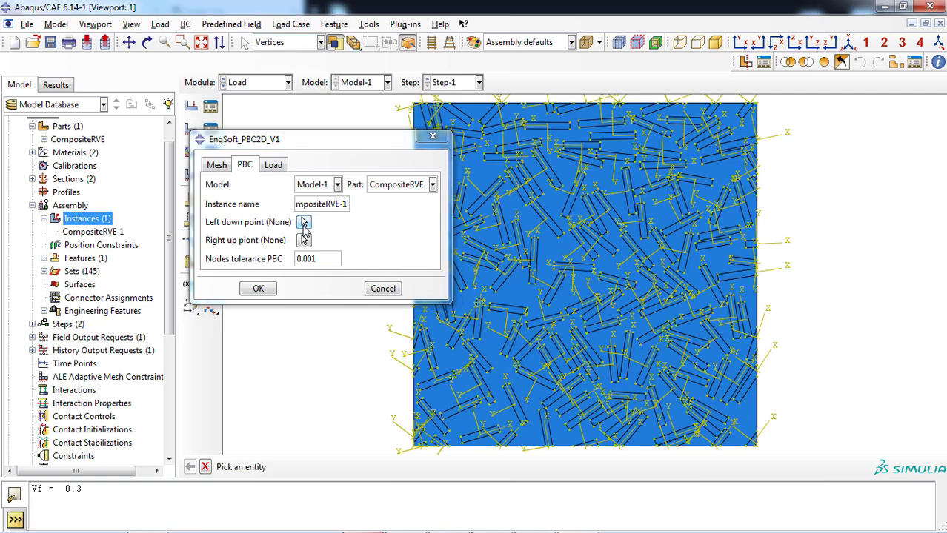
{"action": "left_click", "coordinate": [415, 450]}
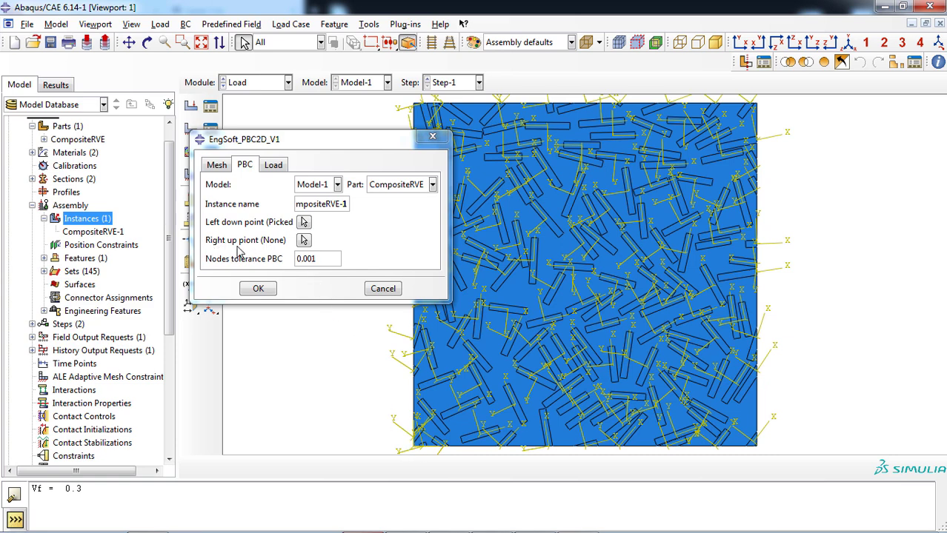
{"action": "left_click", "coordinate": [303, 242]}
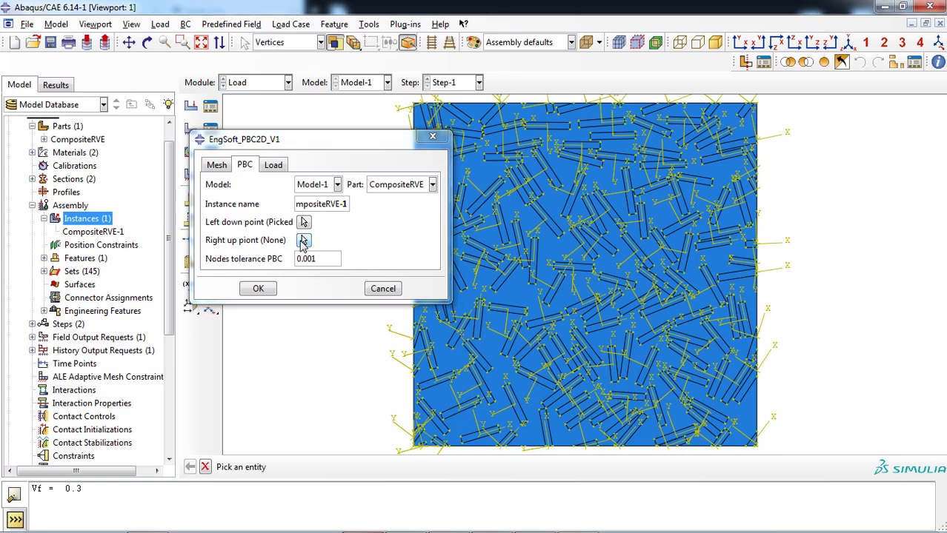
{"action": "left_click", "coordinate": [756, 105]}
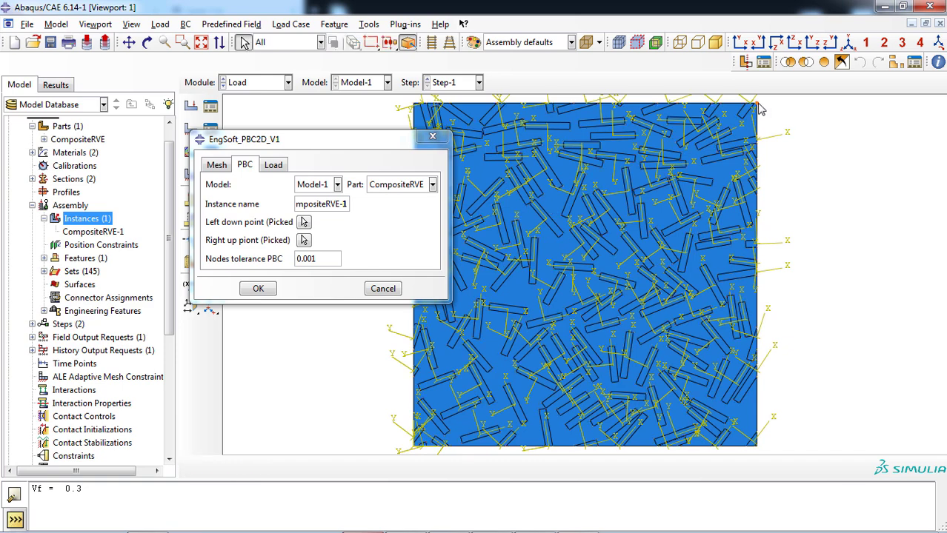
- Define an Xtension load in Model-1's Step-1 with strain 0.04 and apply the plug-in
{"action": "left_click", "coordinate": [274, 165]}
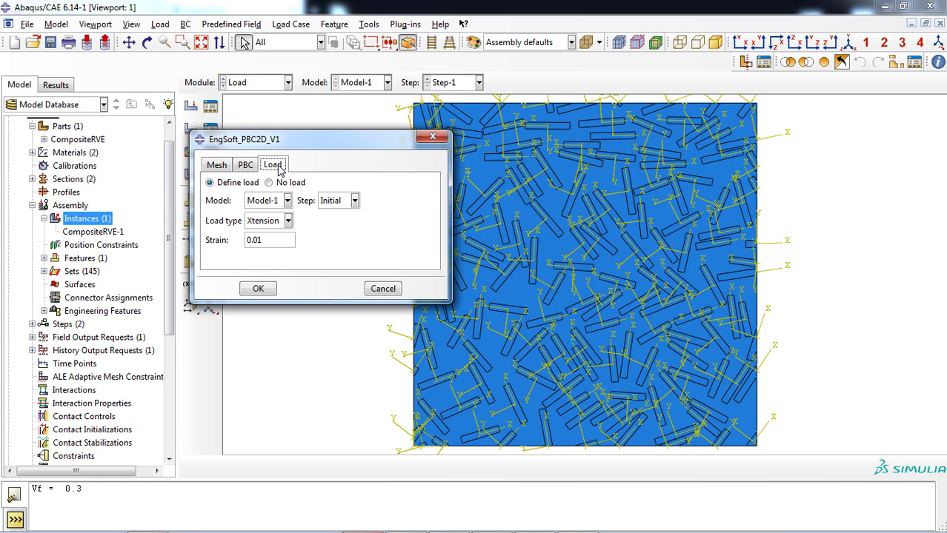
{"action": "left_click", "coordinate": [268, 185]}
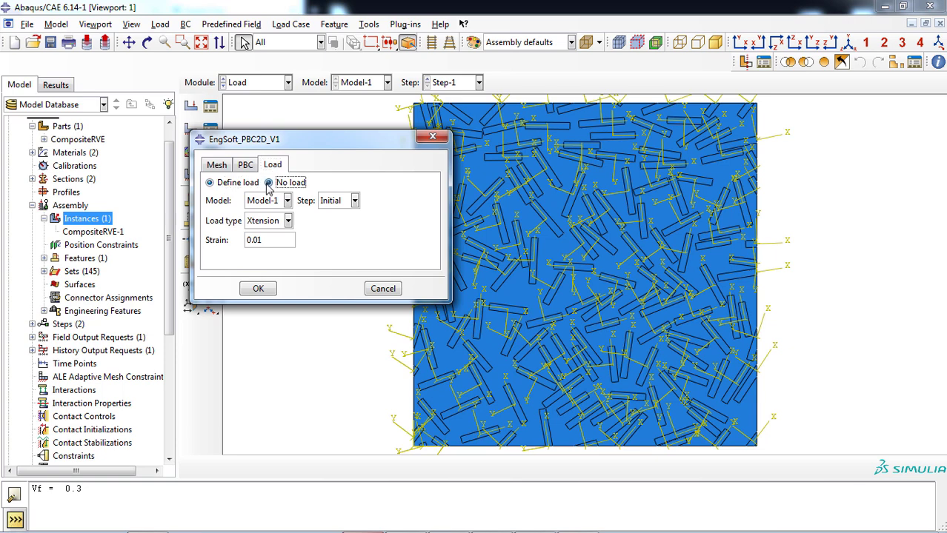
{"action": "left_click", "coordinate": [224, 185]}
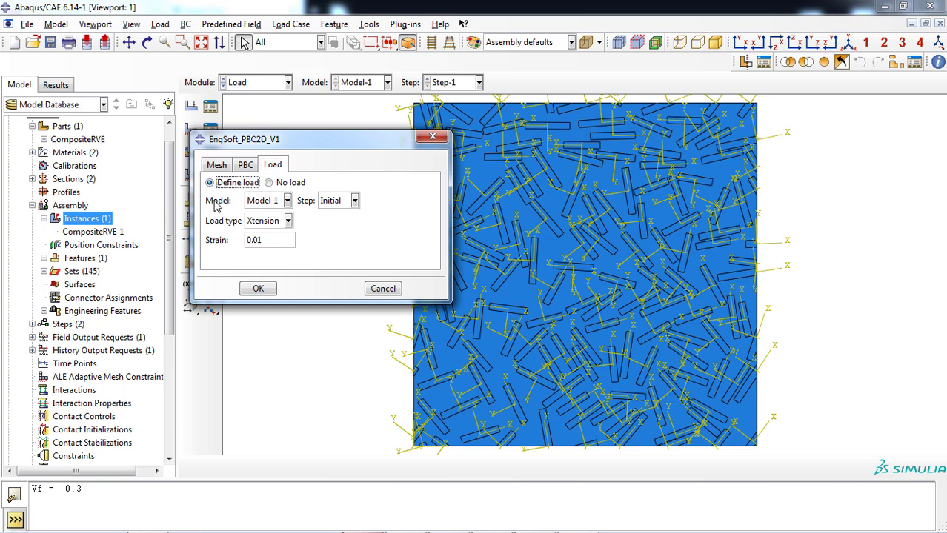
{"action": "left_click", "coordinate": [287, 201]}
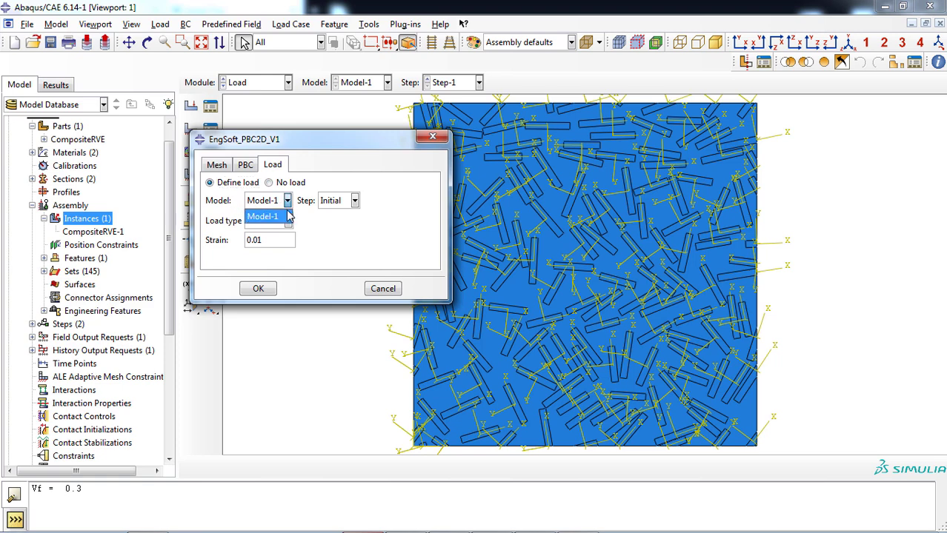
{"action": "left_click", "coordinate": [288, 217]}
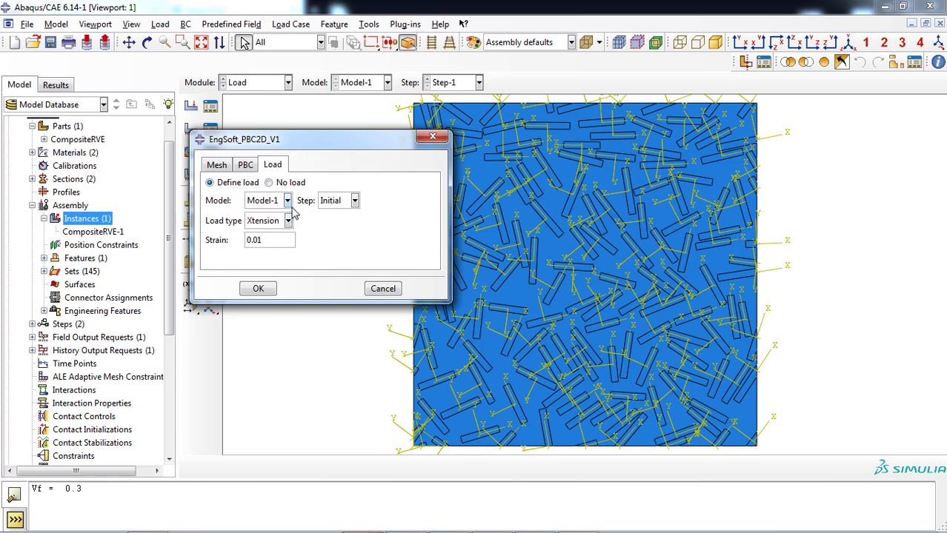
{"action": "left_click", "coordinate": [354, 200]}
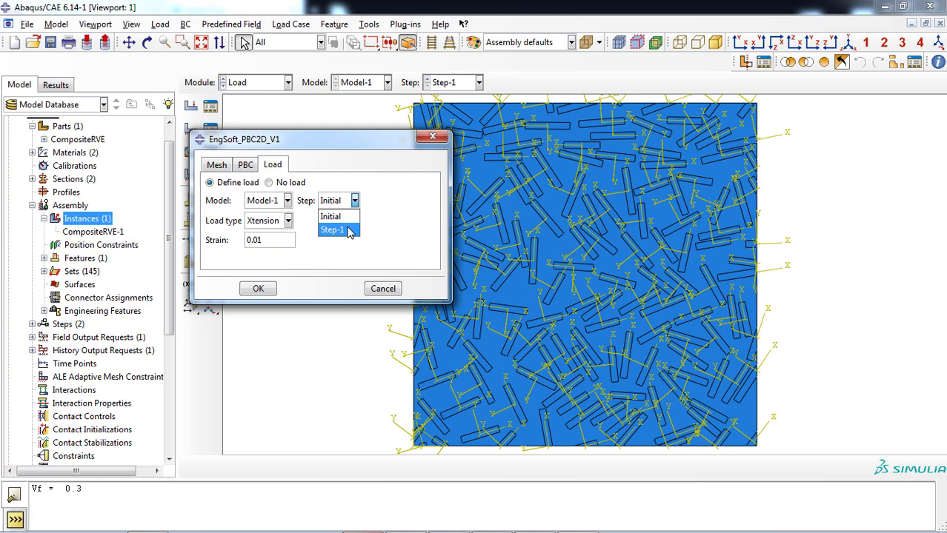
{"action": "left_click", "coordinate": [333, 230]}
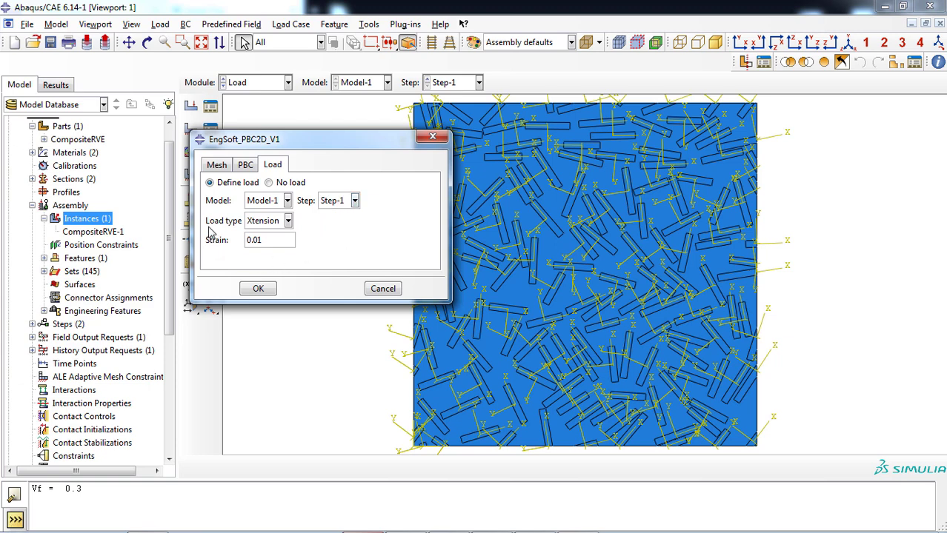
{"action": "left_click", "coordinate": [289, 223]}
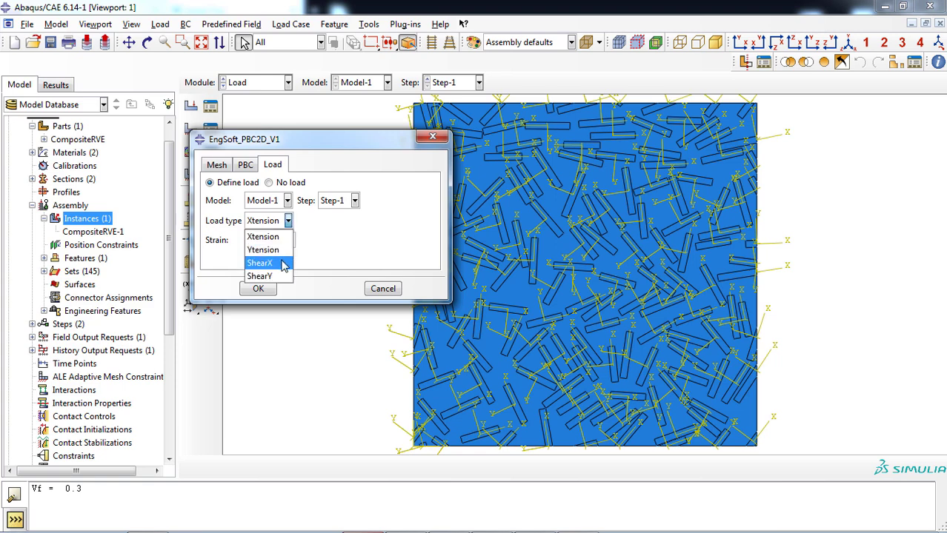
{"action": "left_click", "coordinate": [278, 237]}
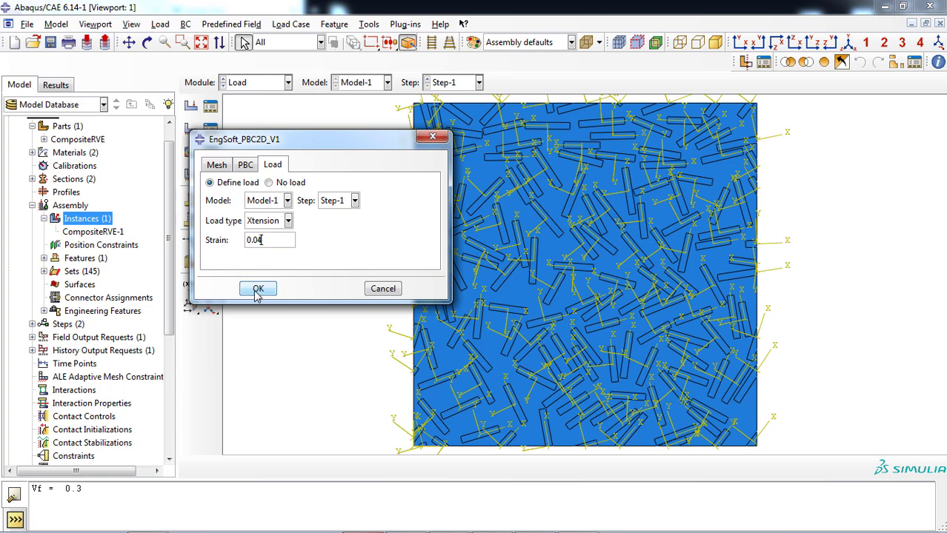
{"action": "left_click", "coordinate": [257, 291]}
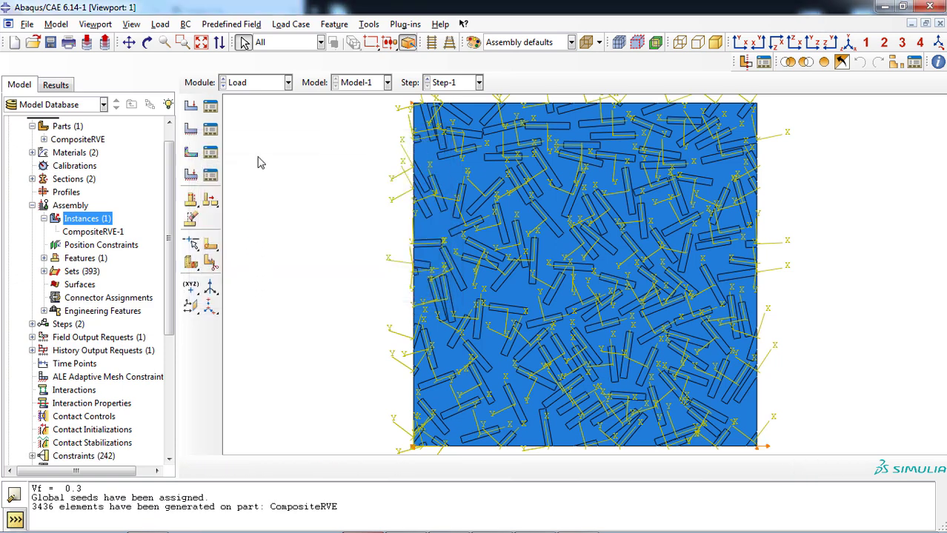
- Review the plug-in's generated equation constraints in the Interaction module's Constraint Manager
{"action": "left_click", "coordinate": [287, 83]}
{"action": "left_click", "coordinate": [286, 151]}
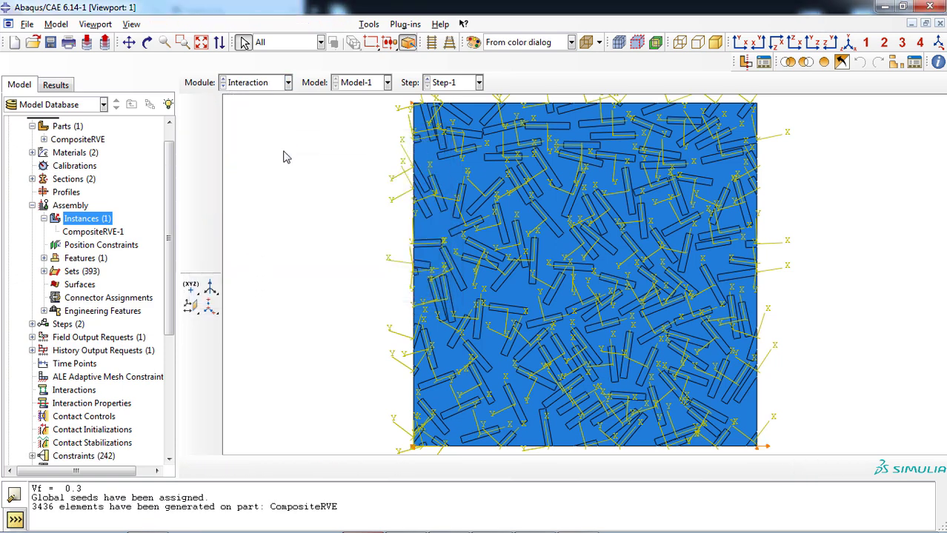
{"action": "left_click", "coordinate": [215, 155]}
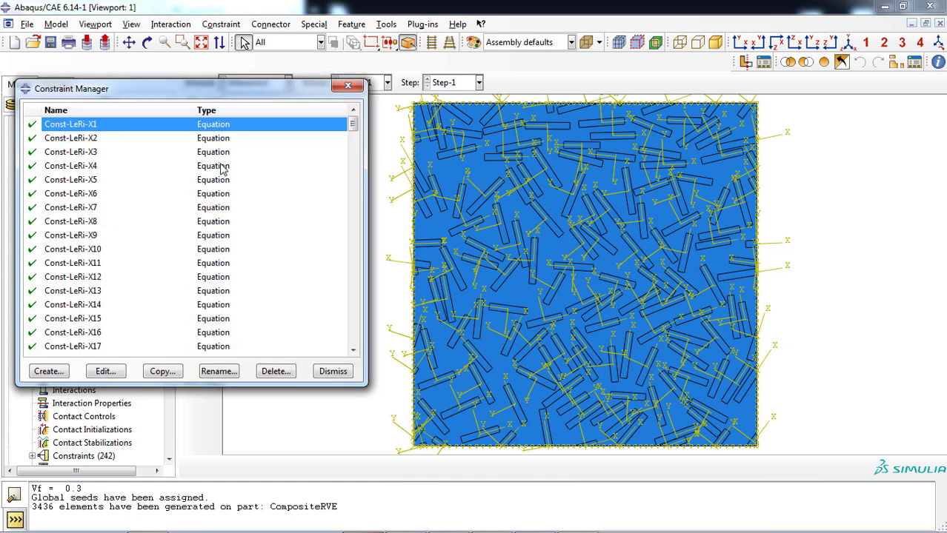
{"action": "left_click", "coordinate": [221, 182]}
{"action": "mouse_move", "coordinate": [352, 125]}
{"action": "left_mouse_down"}
{"action": "mouse_move", "coordinate": [341, 186]}
{"action": "mouse_move", "coordinate": [349, 121]}
{"action": "left_mouse_up"}
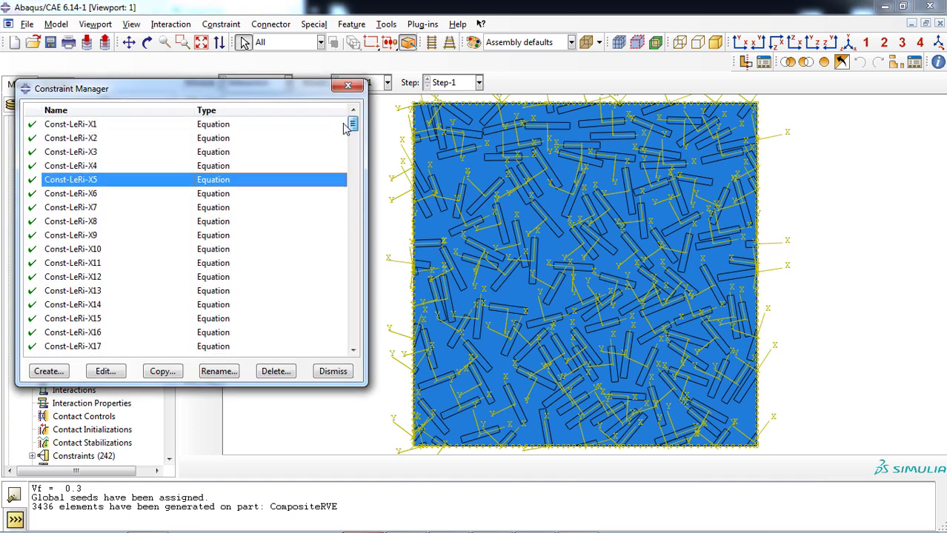
{"action": "left_click", "coordinate": [347, 85]}
- Check the CornerFix, LeftX and Set-Move boundary conditions in Step-1 in the Load module
{"action": "left_click", "coordinate": [287, 83]}
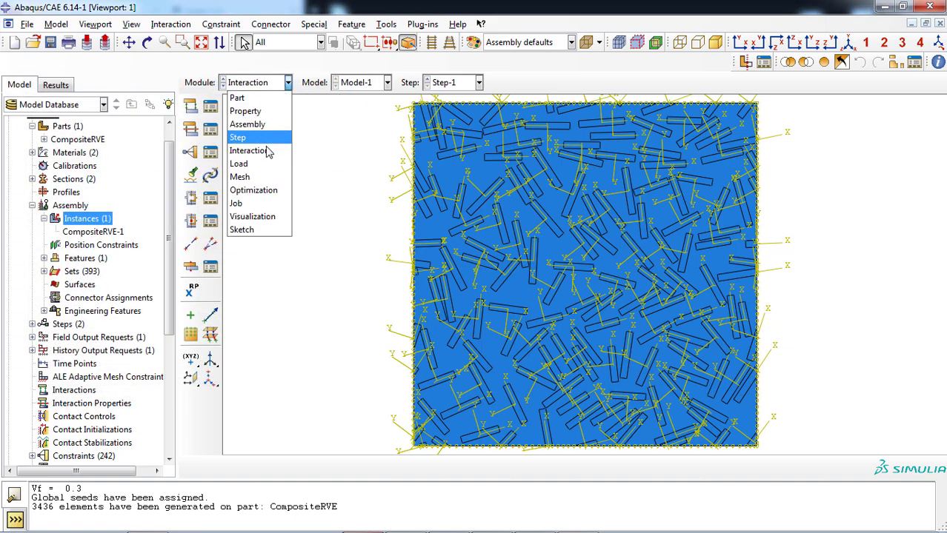
{"action": "left_click", "coordinate": [263, 163]}
{"action": "left_click", "coordinate": [210, 130]}
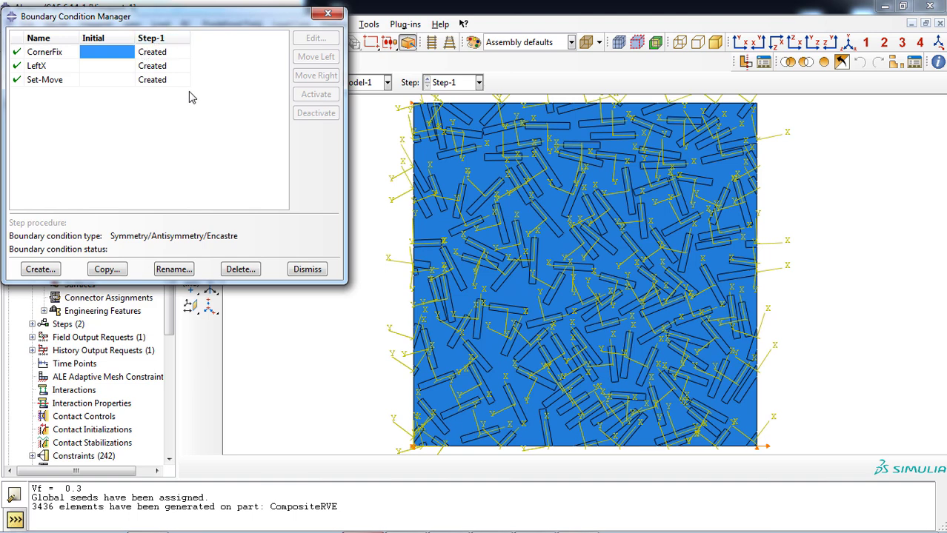
{"action": "left_click", "coordinate": [306, 269]}
- Inspect the RVE mesh in the Mesh module
{"action": "left_click", "coordinate": [288, 83]}
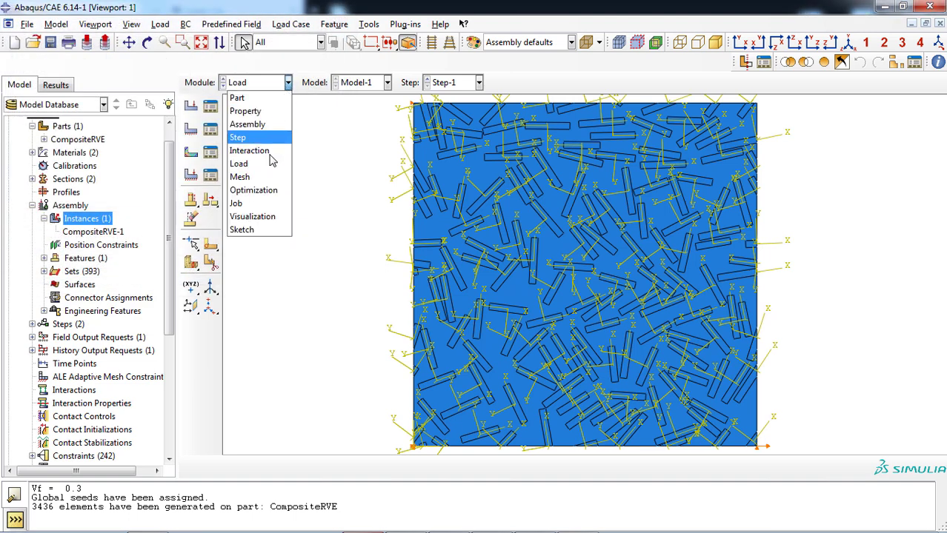
{"action": "left_click", "coordinate": [260, 182]}
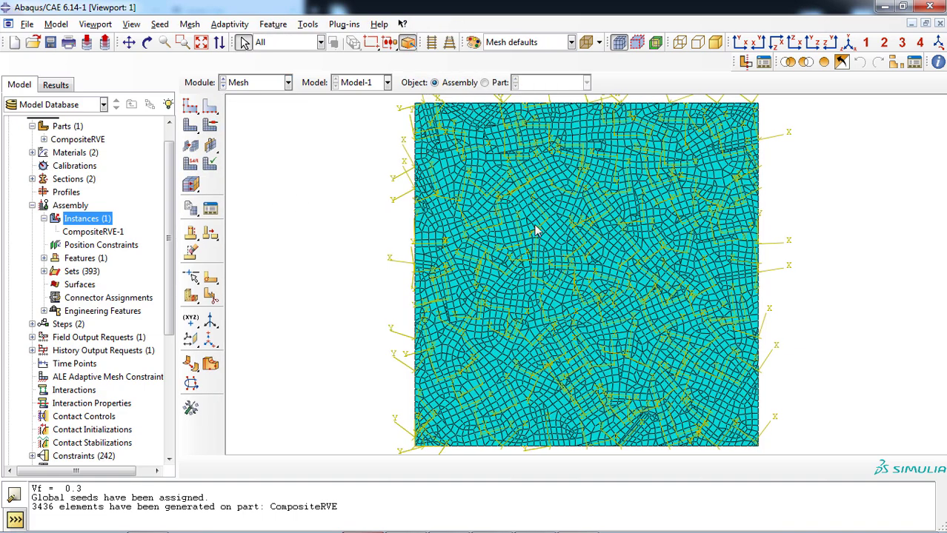
{"action": "left_click", "coordinate": [283, 82]}
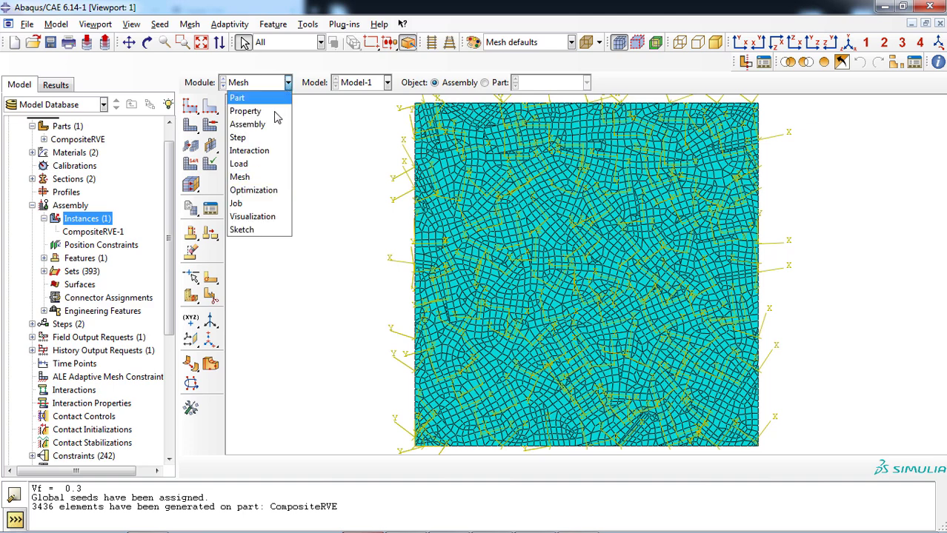
- Submit job Tensile, then plot its Mises stress contour (5.5 to 535.2) on the deformed RVE
{"action": "left_click", "coordinate": [270, 204]}
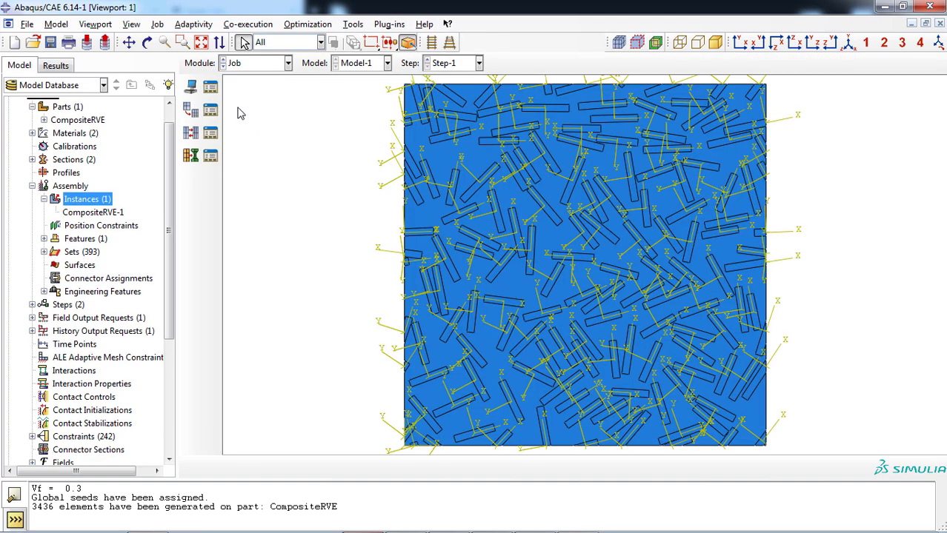
{"action": "left_click", "coordinate": [210, 86]}
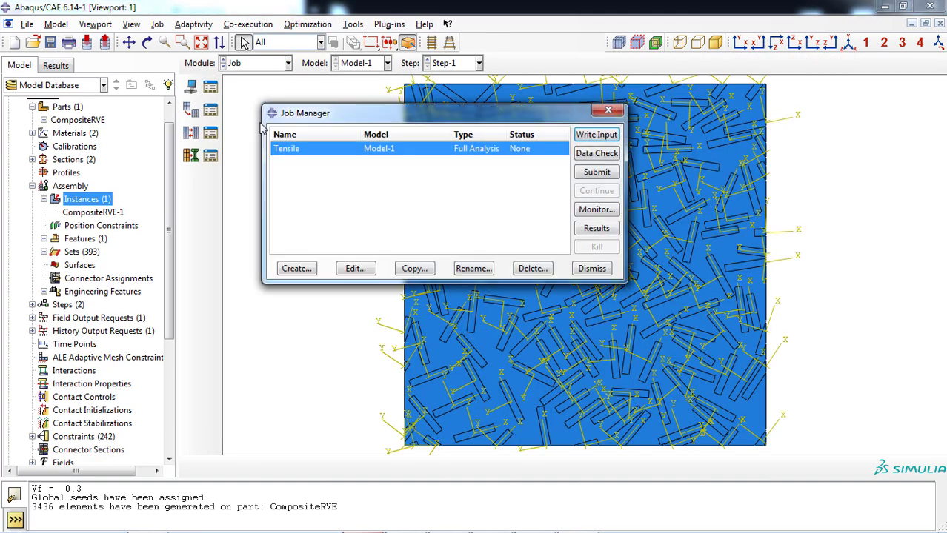
{"action": "left_click", "coordinate": [603, 177]}
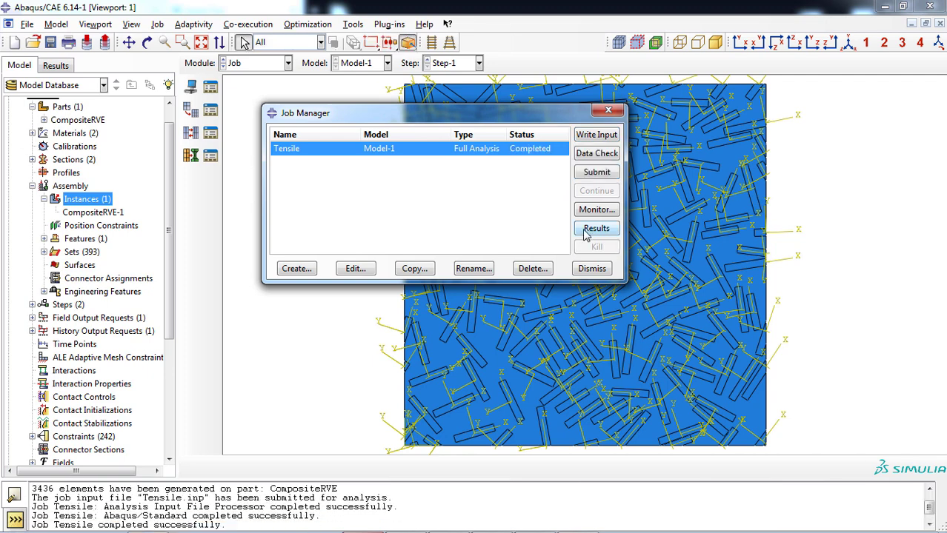
{"action": "left_click", "coordinate": [586, 231]}
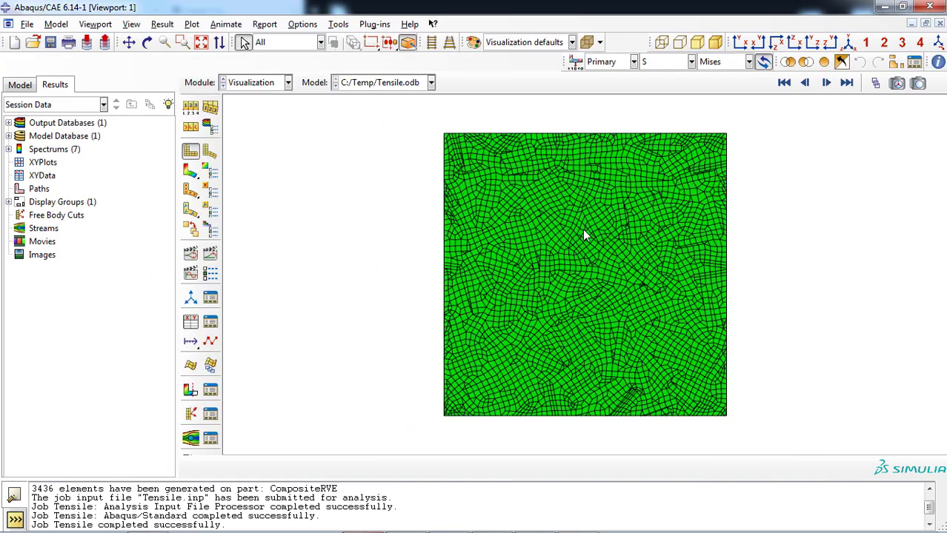
{"action": "left_click", "coordinate": [190, 172]}
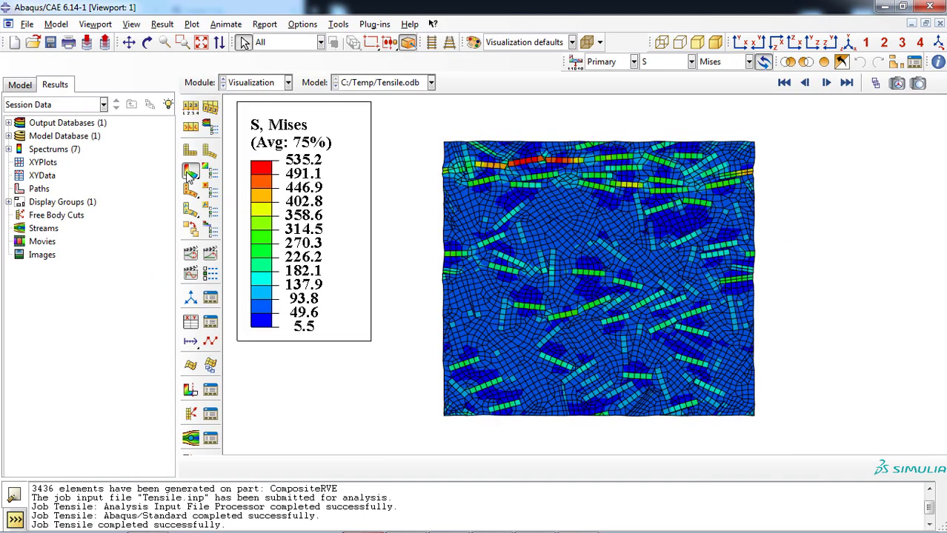